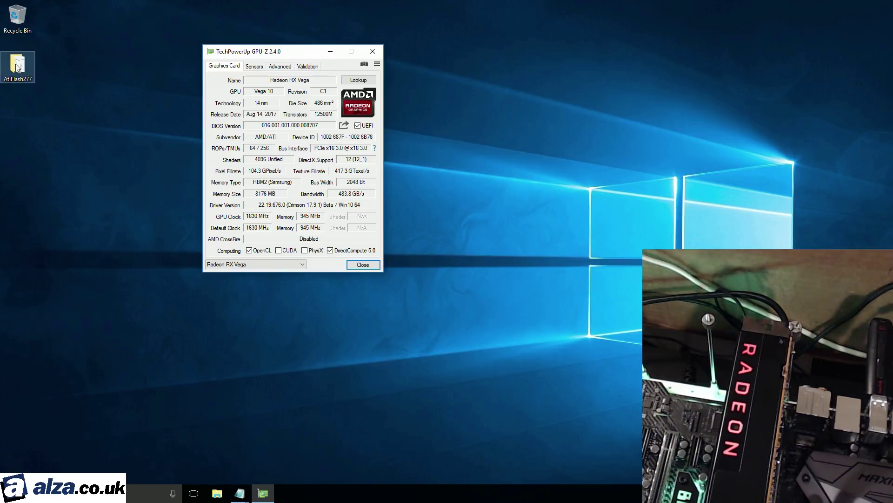
Open the AtiFlash277 desktop folder and place its window beside GPU-Z, with GPU-Z at the top left.
double_click(17, 65)
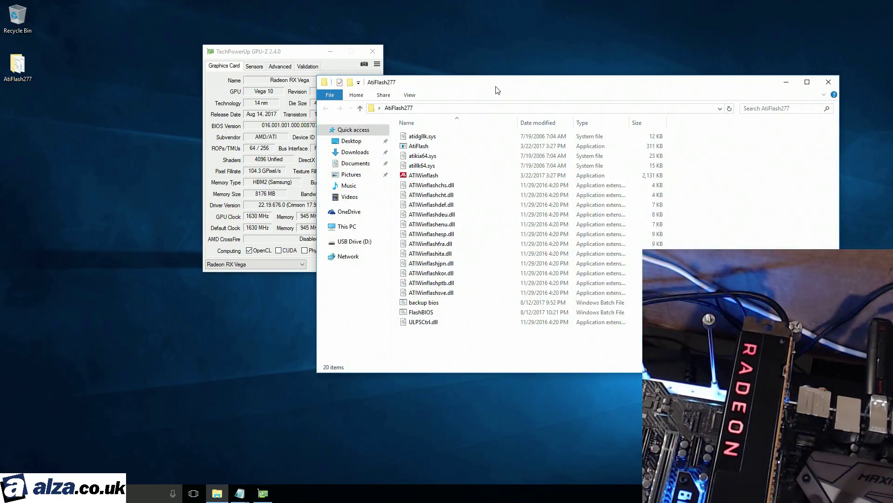
left_click_drag(496, 88, 476, 151)
left_click_drag(272, 52, 187, 26)
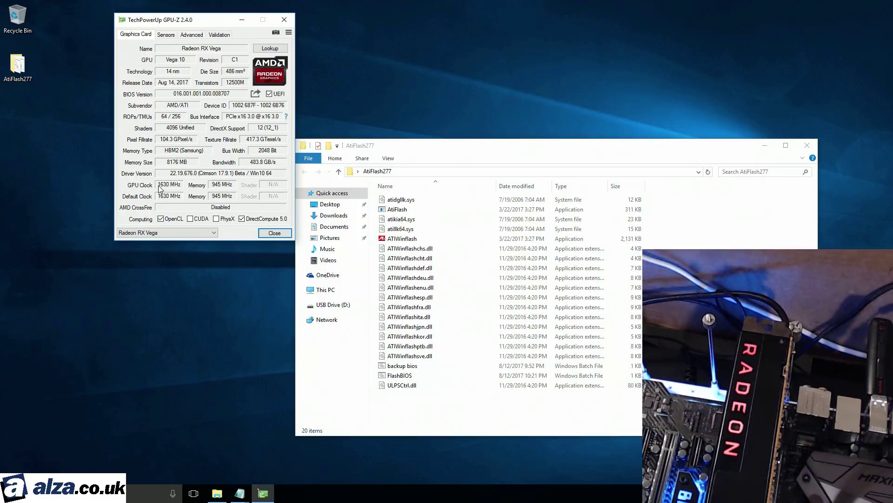
mouse_move(163, 189)
mouse_move(170, 133)
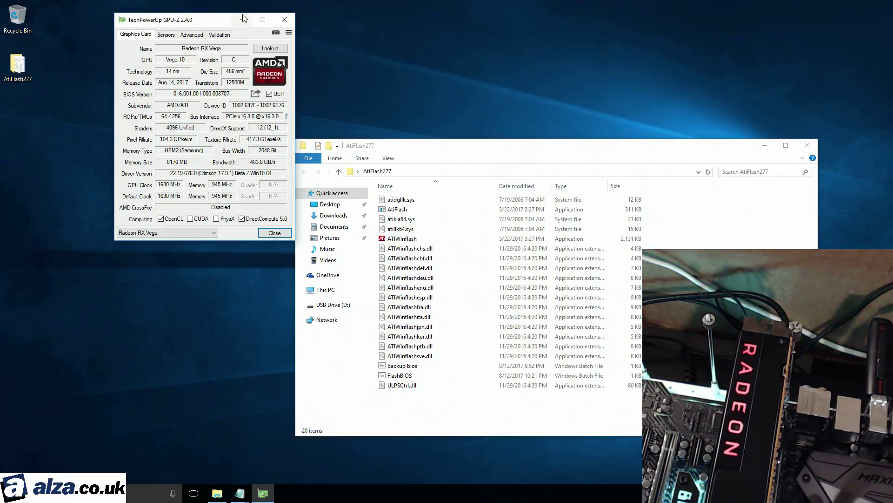
left_click_drag(541, 148, 410, 44)
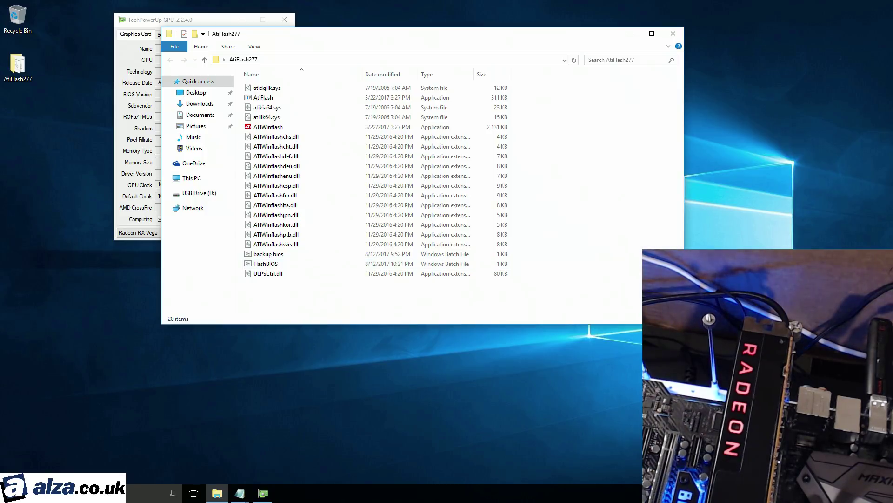
Bring the backup bios script in Notepad to the front, beside the AtiFlash277 folder.
key("alt+Tab")
left_click_drag(424, 93, 426, 93)
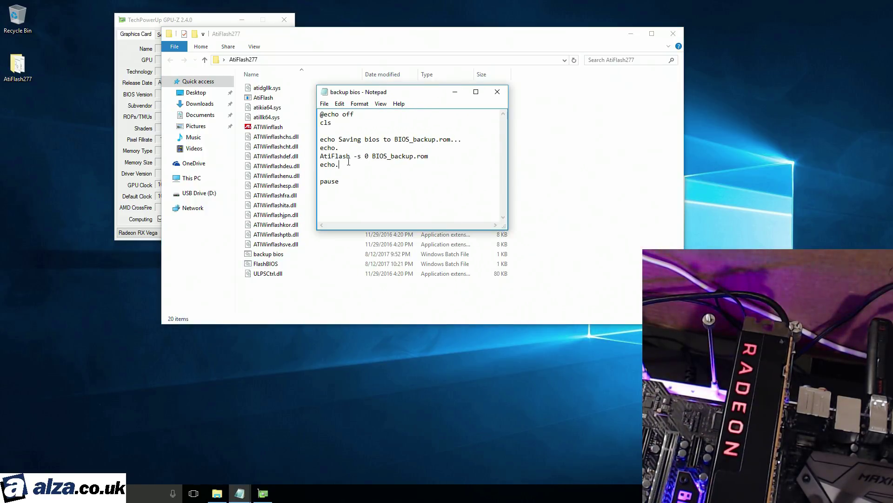
key("ctrl+a")
left_click(413, 200)
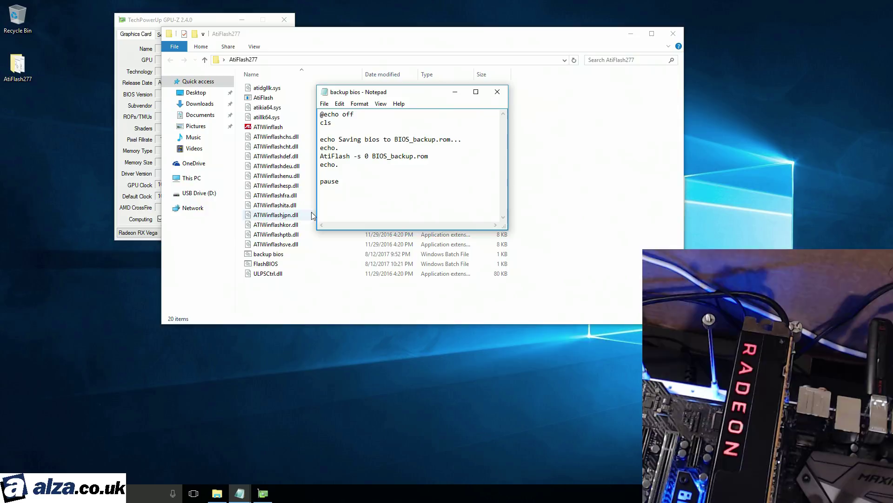
left_click(275, 254)
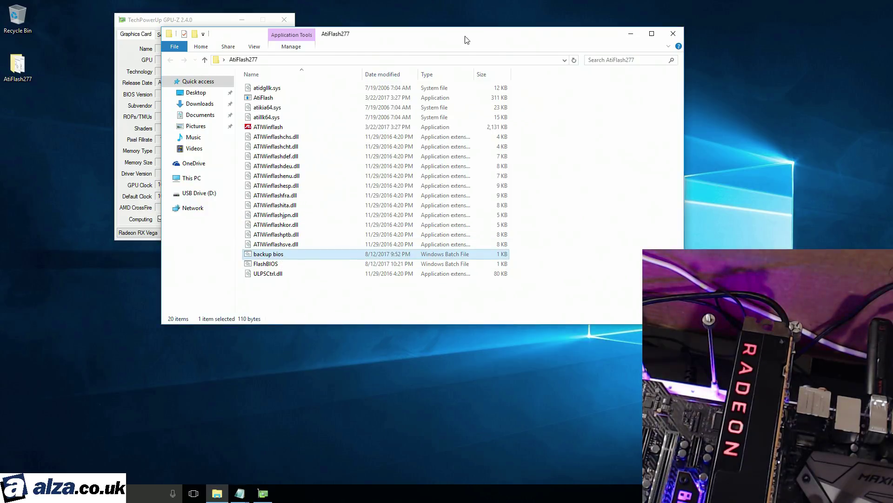
left_click_drag(450, 36, 508, 225)
left_click(417, 79)
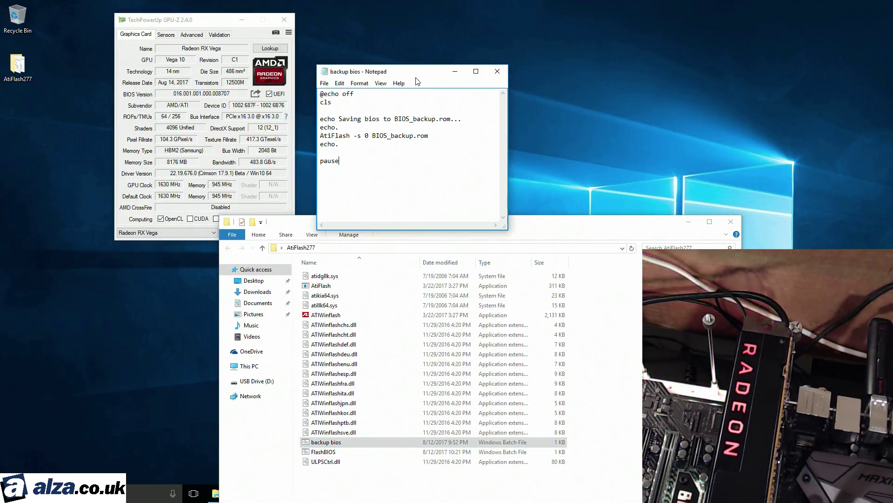
Highlight the AtiFlash -s 0 BIOS_backup.rom save line, then move the folder window back over Notepad.
left_click_drag(438, 137, 321, 136)
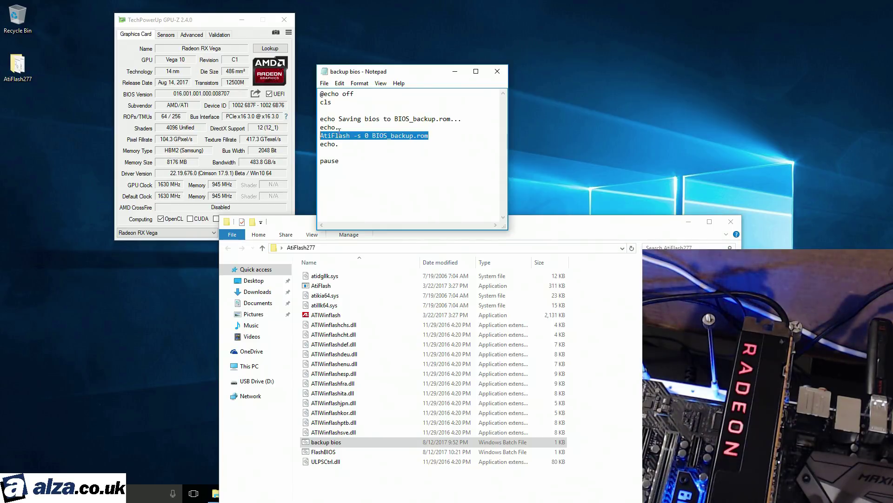
left_click_drag(321, 94, 356, 129)
left_click(355, 129)
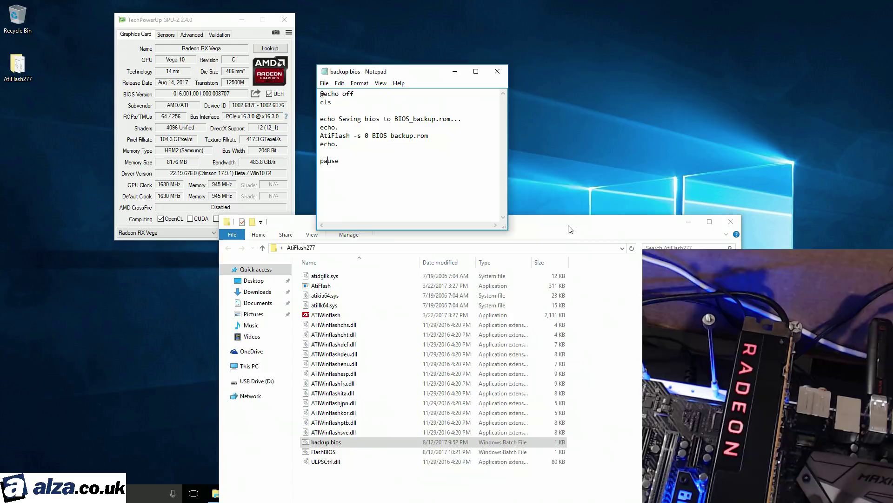
left_click_drag(570, 229, 543, 99)
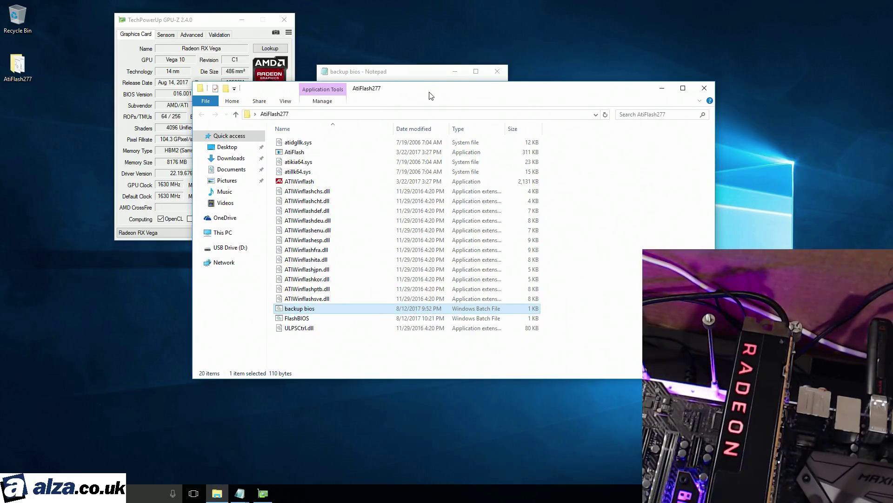
left_click_drag(437, 101, 382, 71)
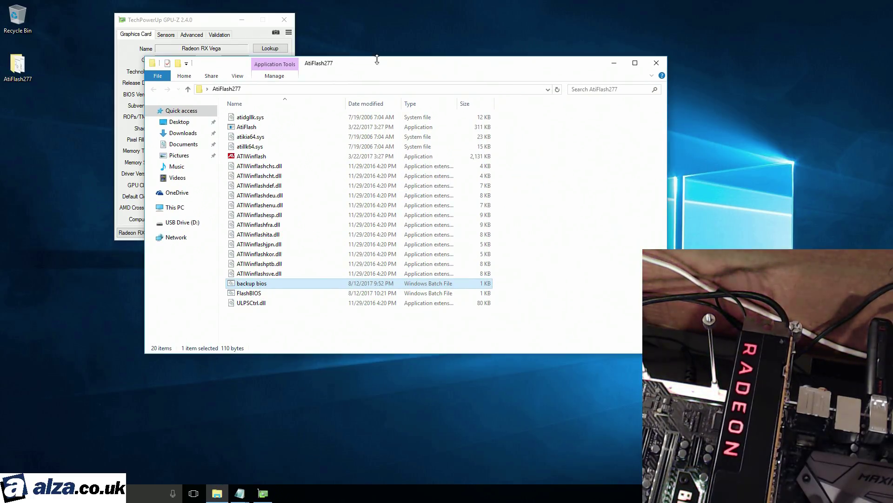
double_click(306, 284)
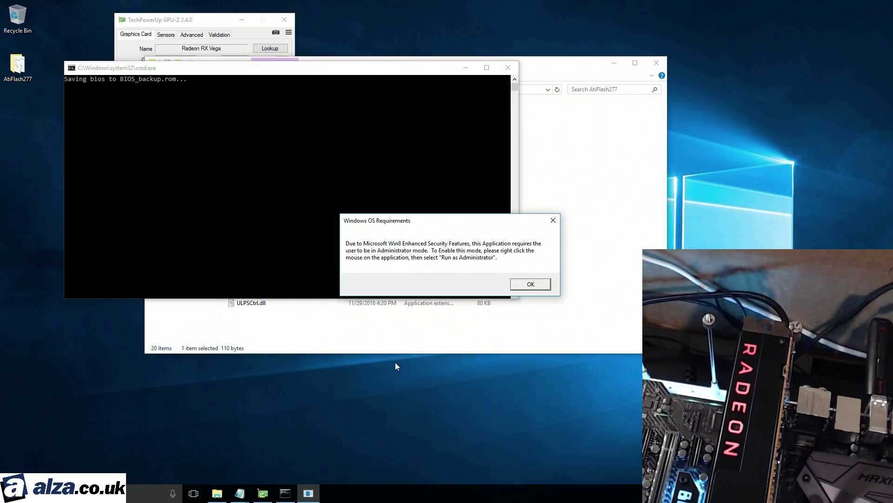
left_click_drag(427, 219, 327, 121)
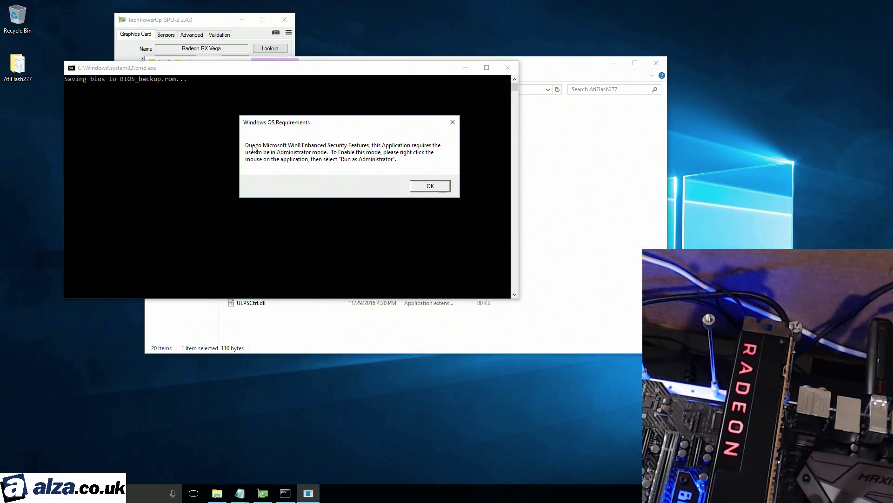
left_click(437, 189)
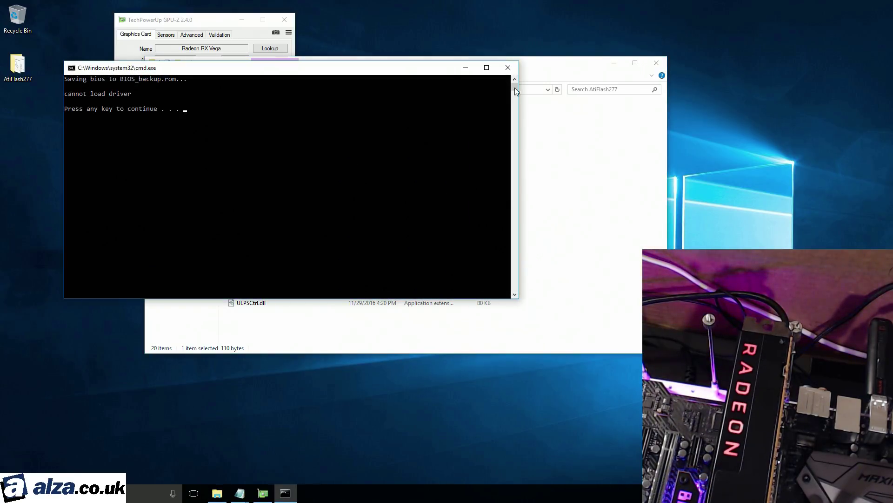
left_click(508, 71)
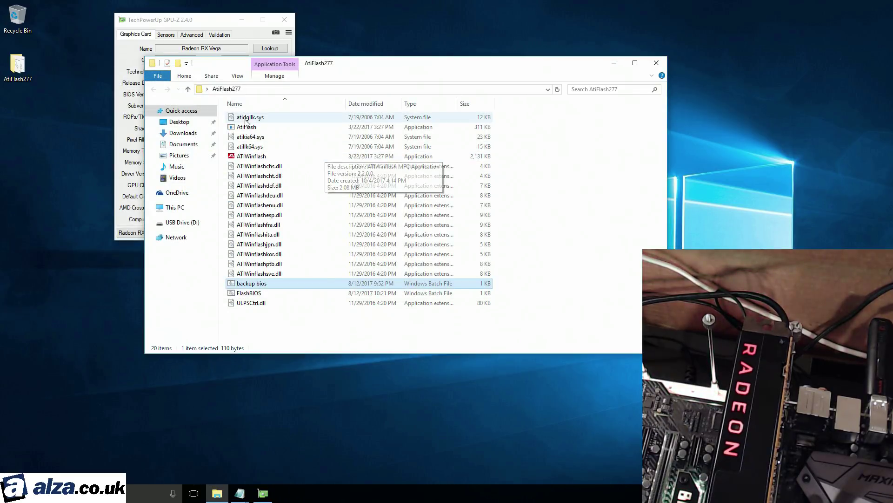
right_click(253, 129)
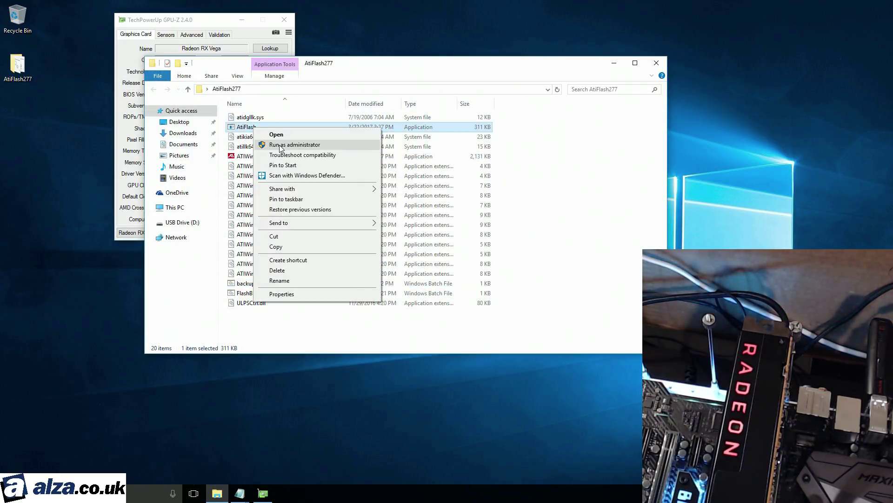
left_click(278, 144)
left_click(520, 80)
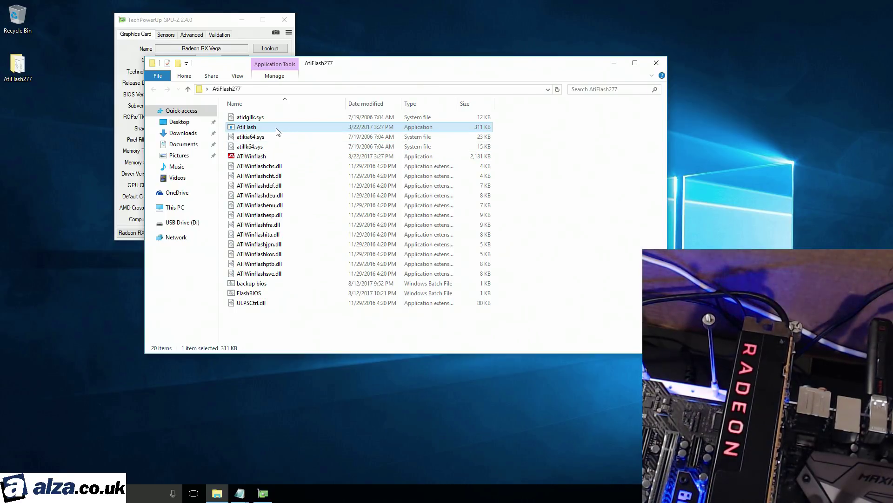
Run the backup bios script to create a 256 KB BIOS_backup.rom, keeping its original name.
double_click(246, 284)
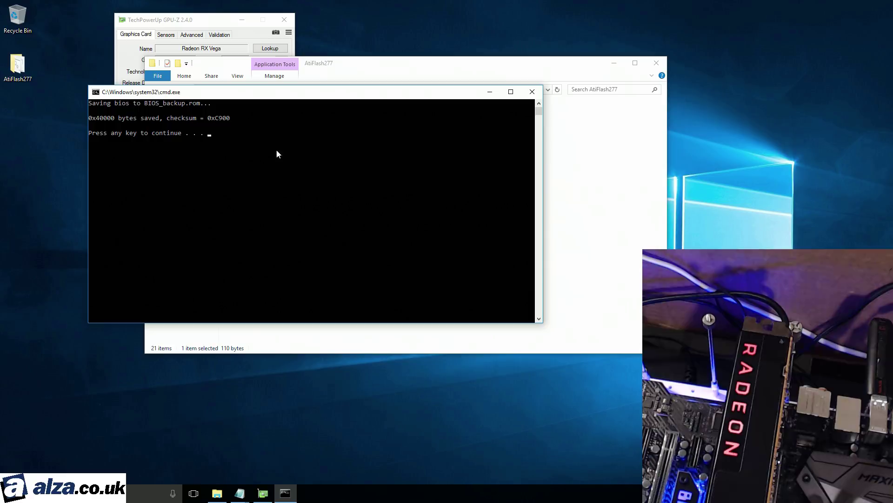
key("Return")
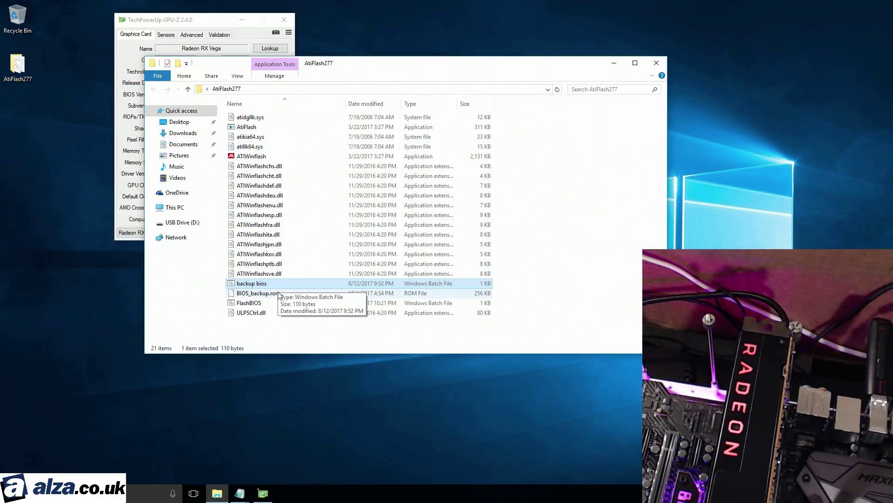
left_click(265, 292)
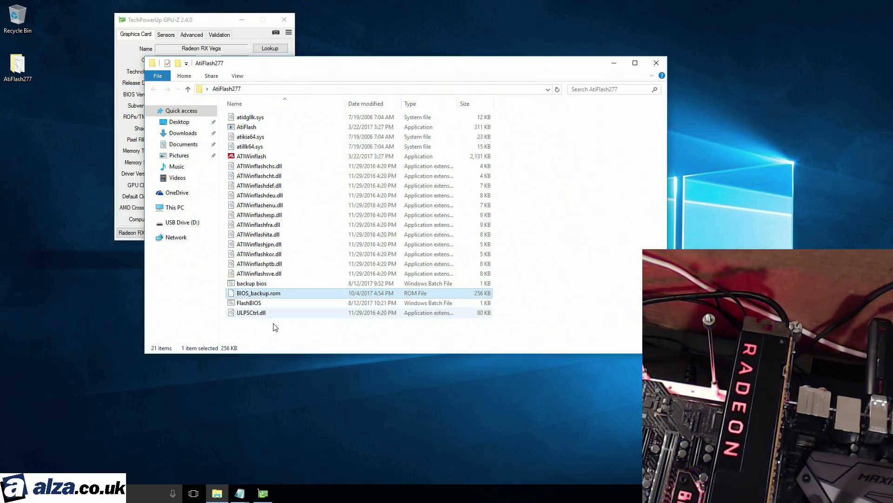
right_click(281, 293)
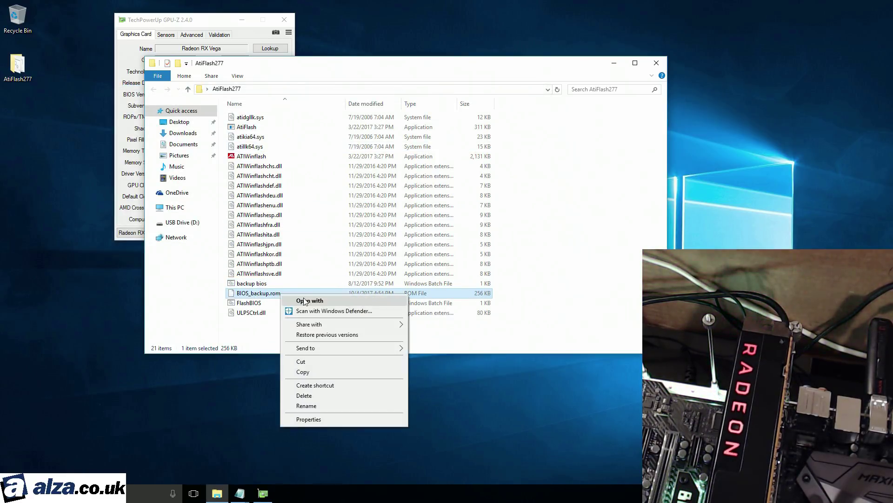
left_click(272, 305)
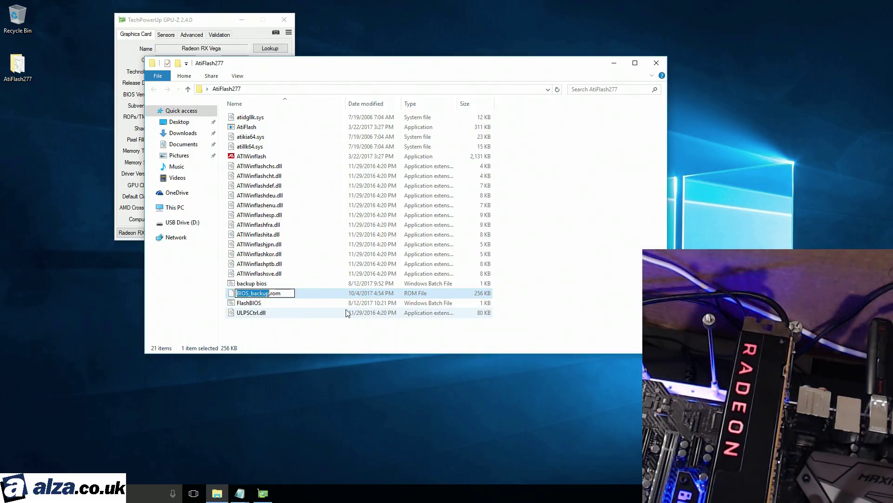
left_click(346, 313)
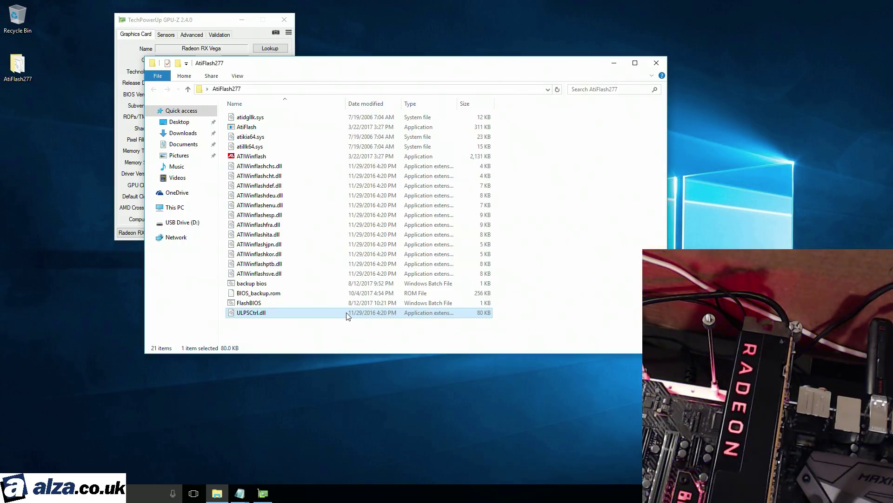
left_click(327, 297)
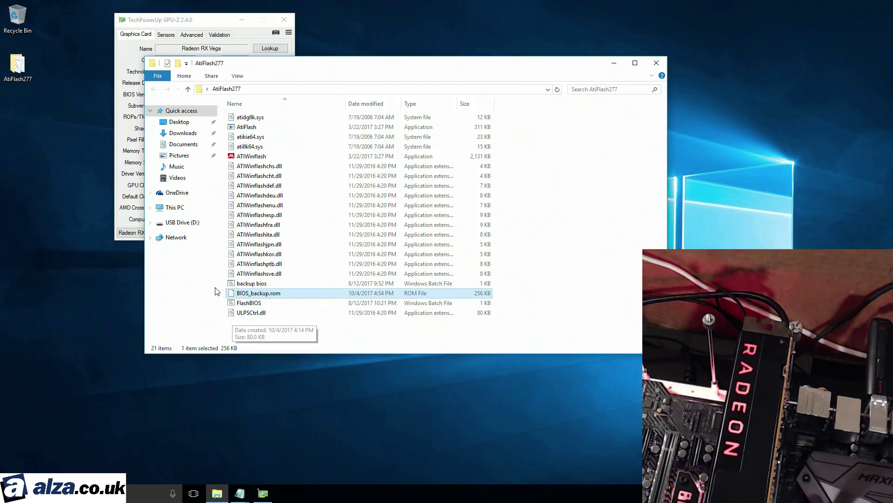
Browse to USB Drive (D:) > AMD > VEGA stuff and select V56vanilla.rom.
right_click(222, 495)
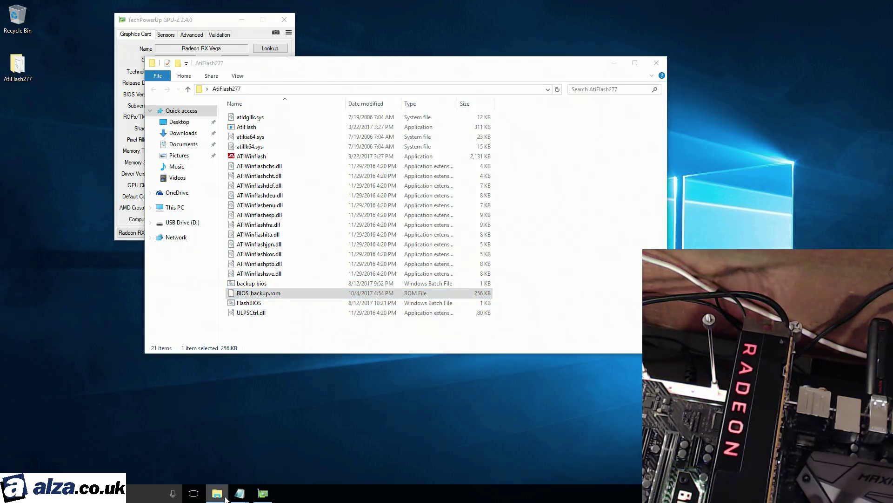
left_click(354, 415)
left_click(175, 207)
left_click(400, 203)
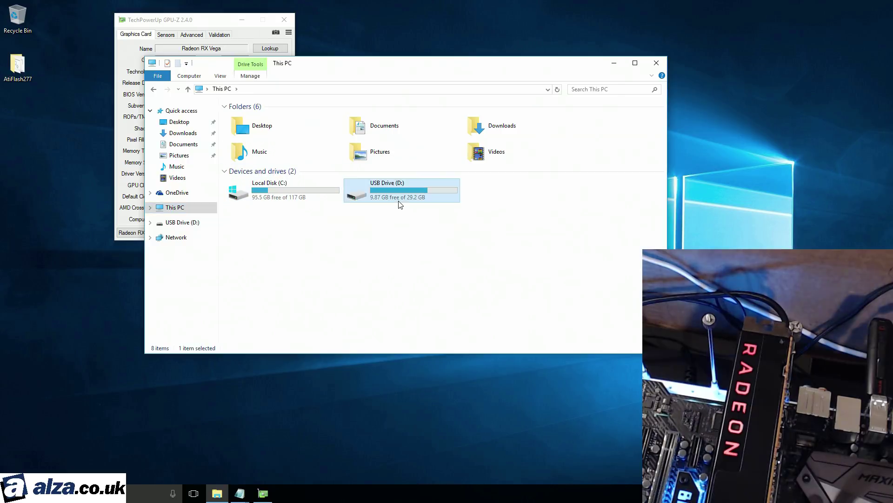
double_click(400, 203)
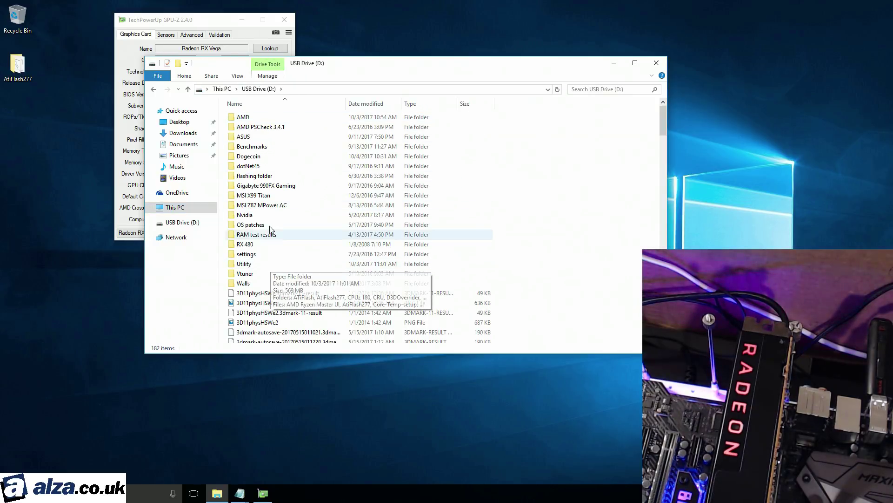
double_click(260, 117)
left_click(262, 136)
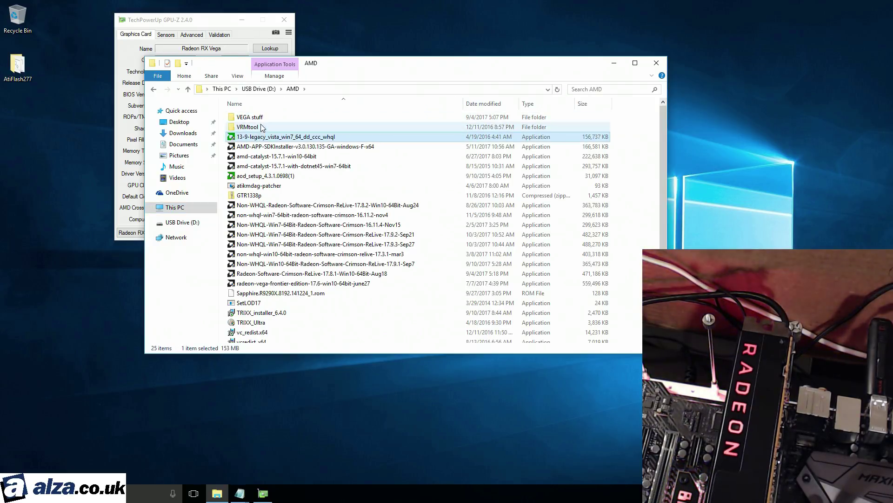
double_click(253, 117)
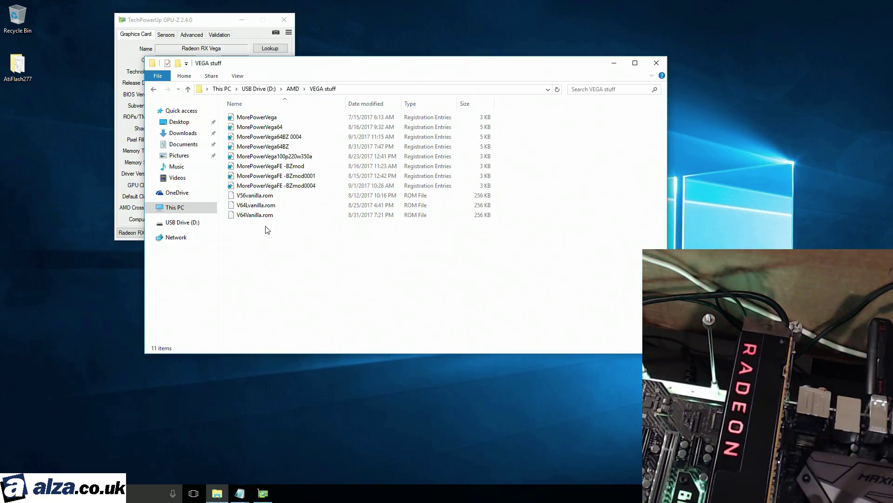
left_click(256, 195)
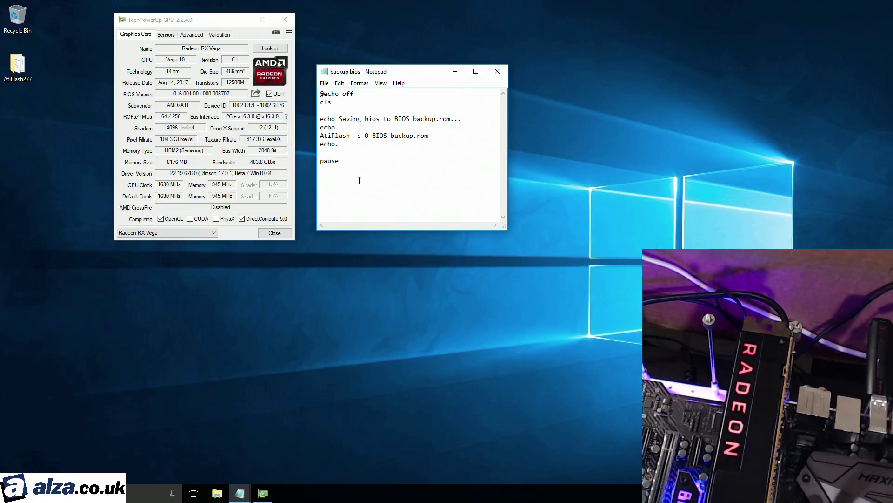
Paste V56vanilla.rom into the desktop AtiFlash277 folder and switch back to the FlashBIOS script.
left_click(216, 494)
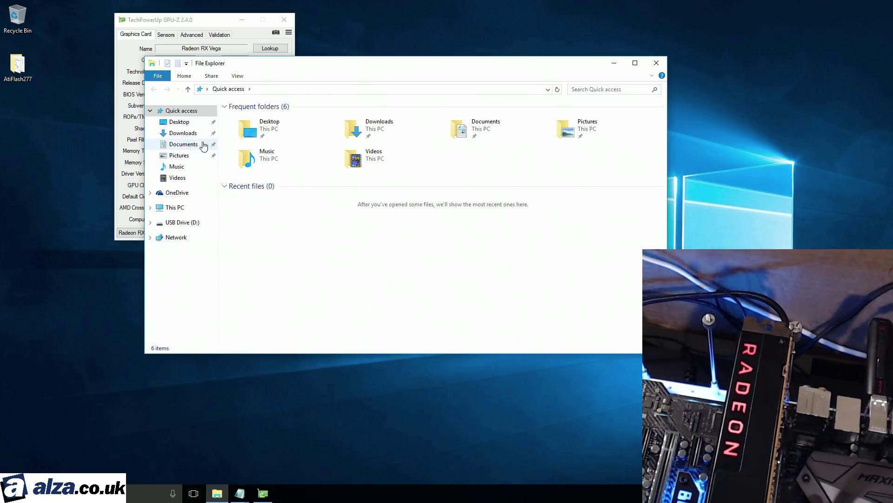
left_click(172, 211)
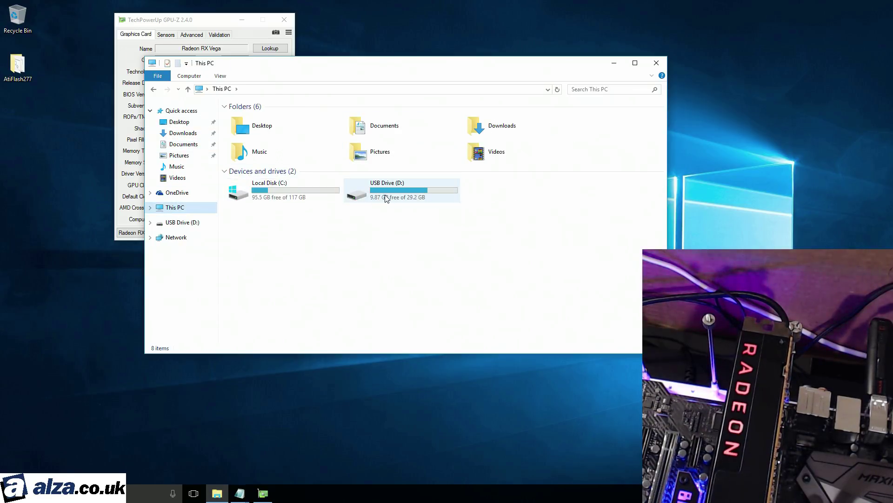
double_click(368, 192)
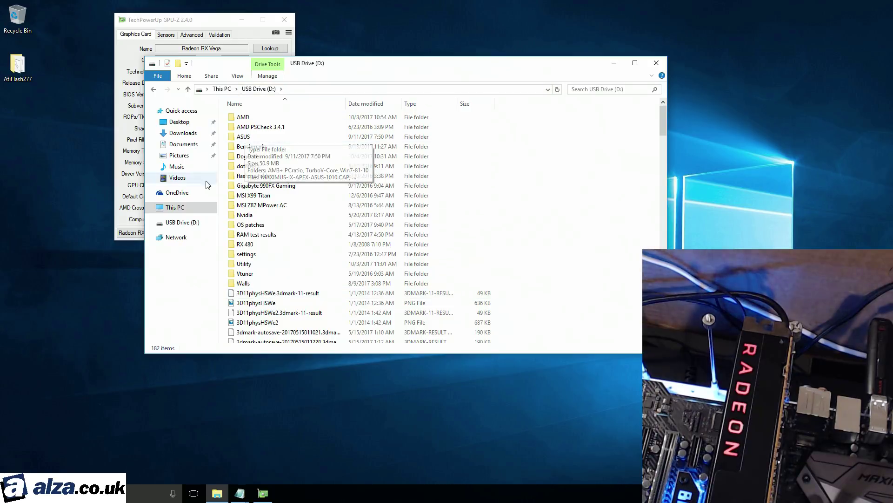
left_click(16, 59)
double_click(16, 59)
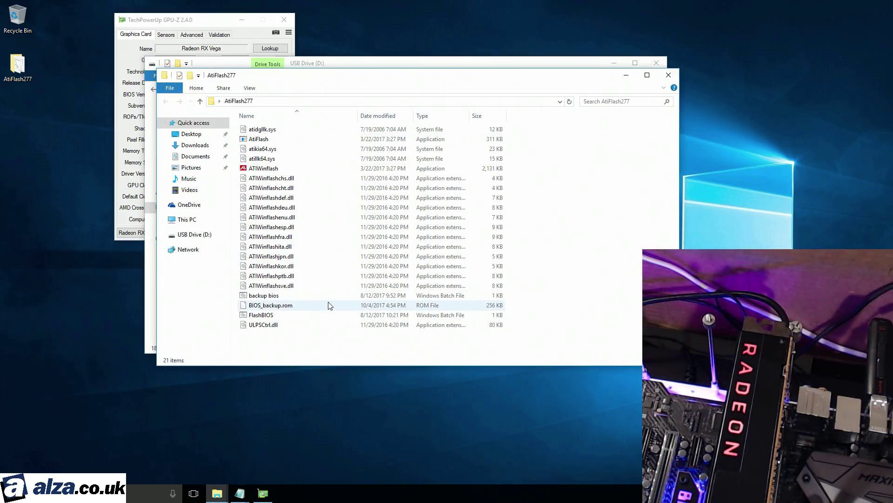
key("ctrl+v")
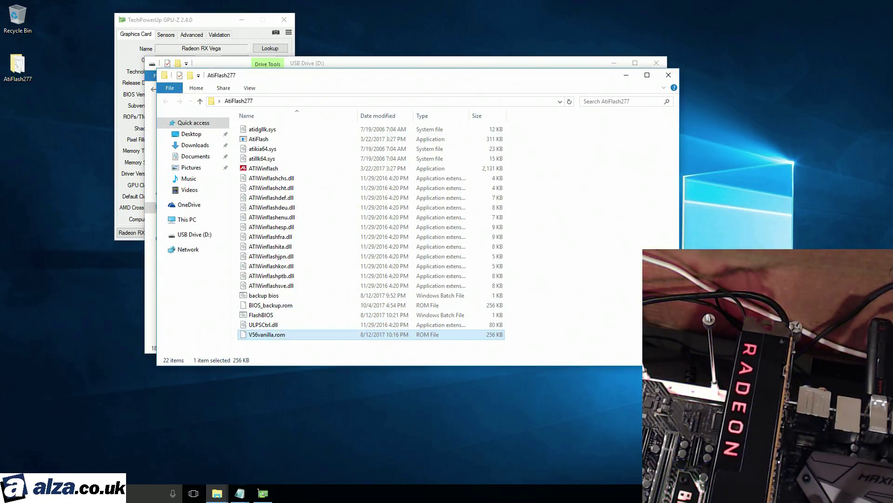
key("alt+Tab")
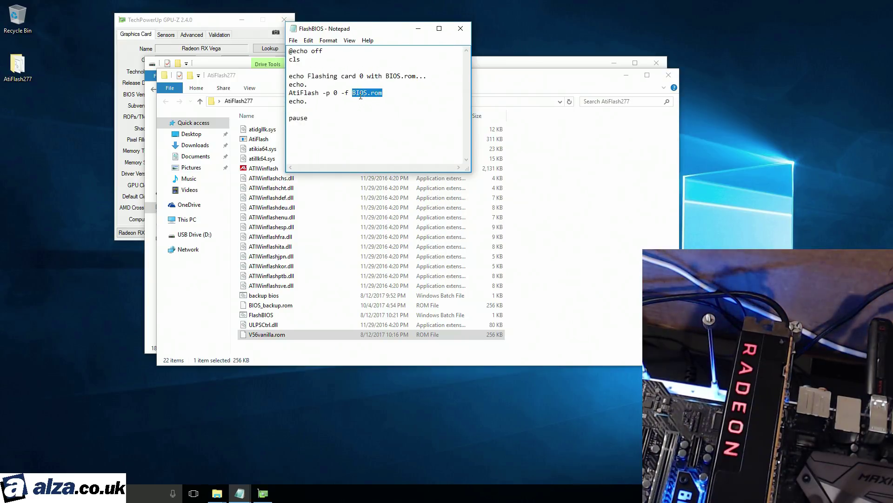
Close the FlashBIOS script in Notepad, then rename V56vanilla.rom to BIOS in Explorer.
left_click(334, 72)
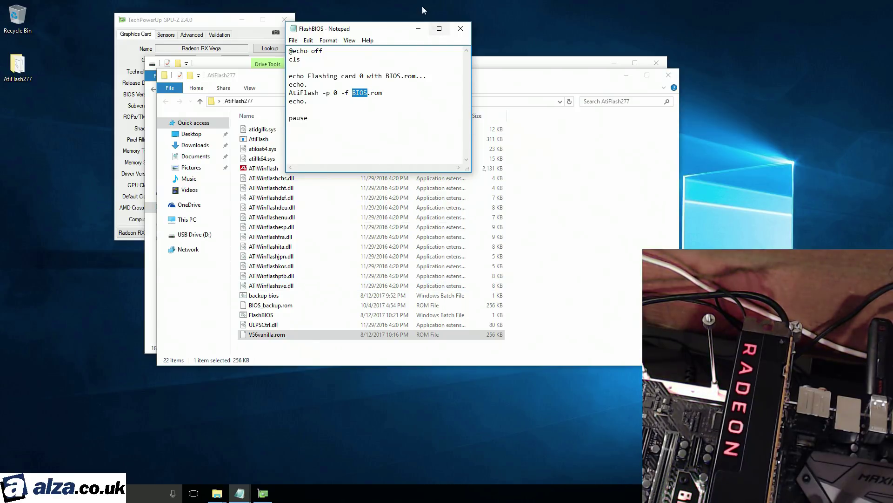
left_click(462, 29)
right_click(284, 340)
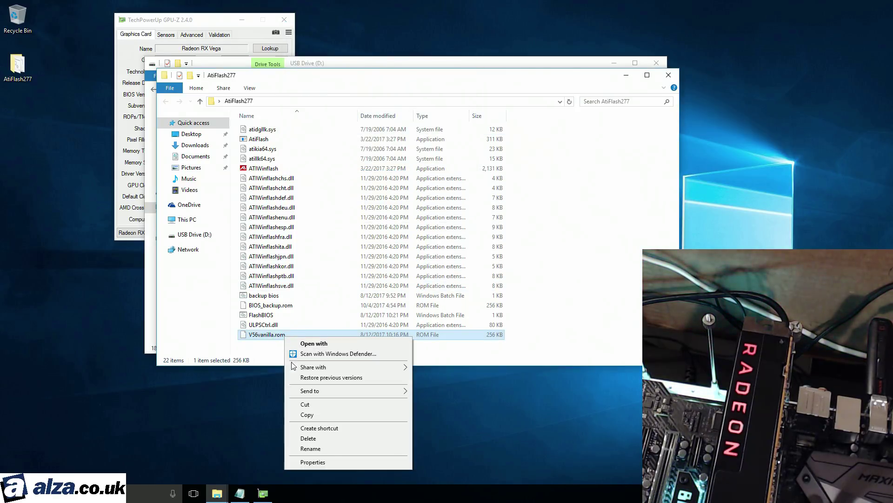
left_click(326, 445)
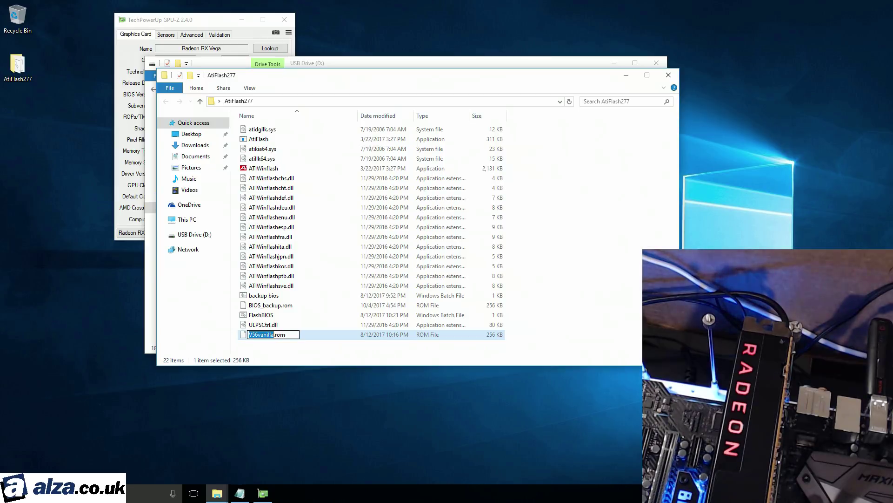
type("B")
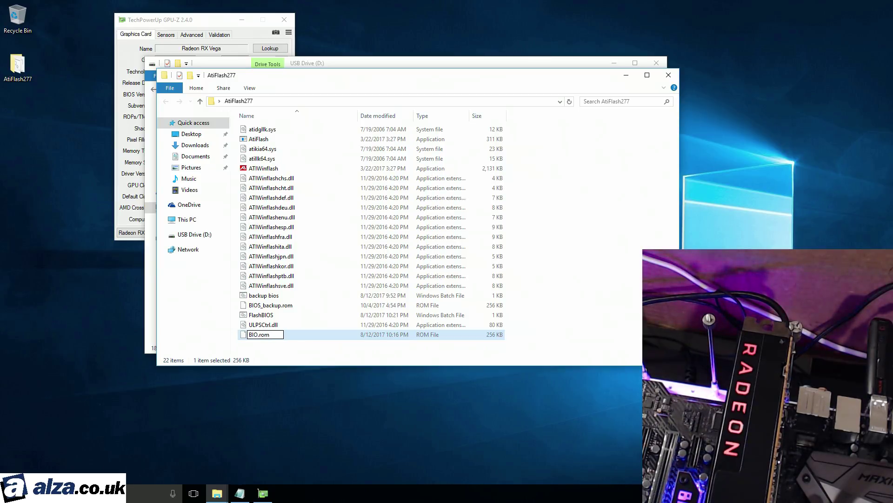
type("IOS")
key("Return")
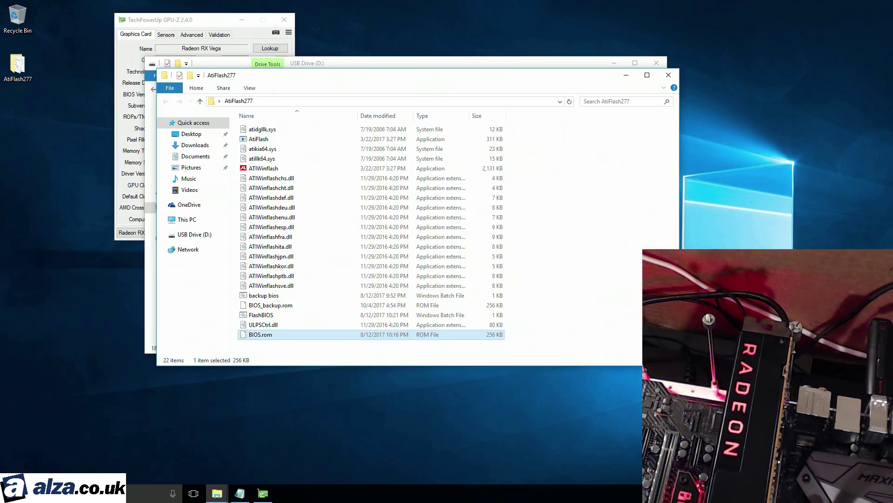
Run FlashBIOS once, read the ROM not erased ERROR 0FL01 output, and close GPU-Z and the console.
left_click(262, 316)
double_click(261, 316)
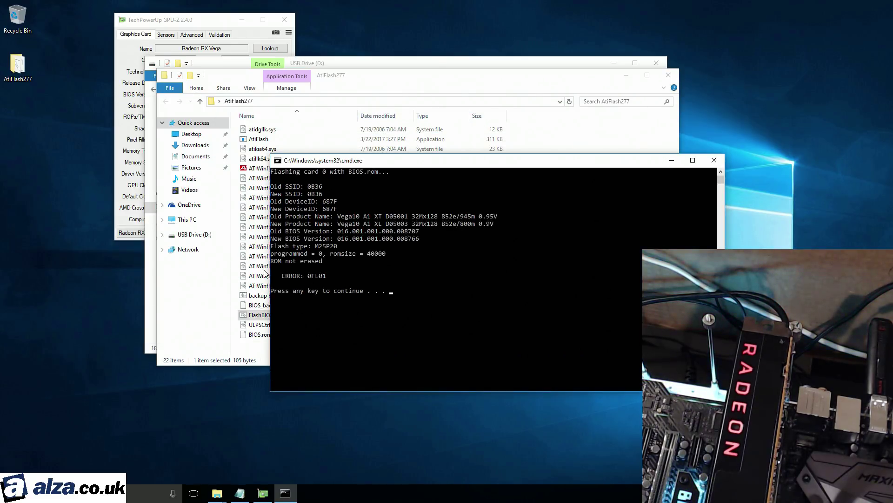
left_click_drag(425, 161, 370, 137)
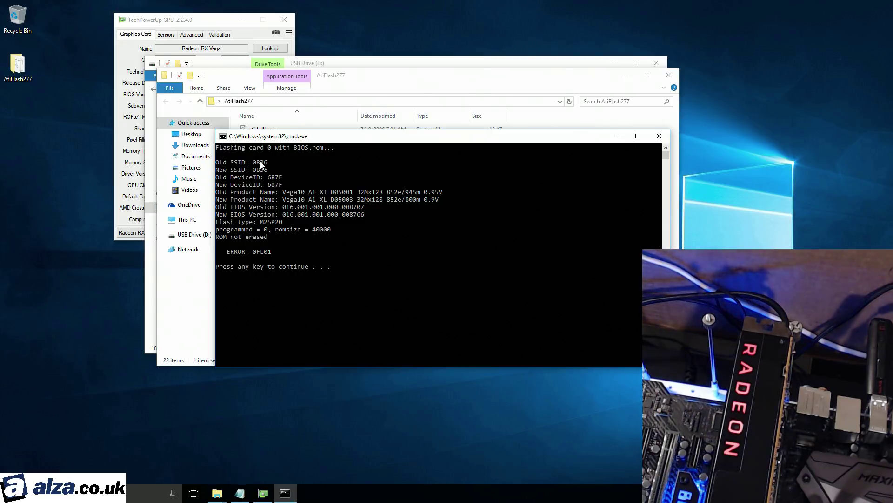
left_click(284, 19)
left_click(659, 136)
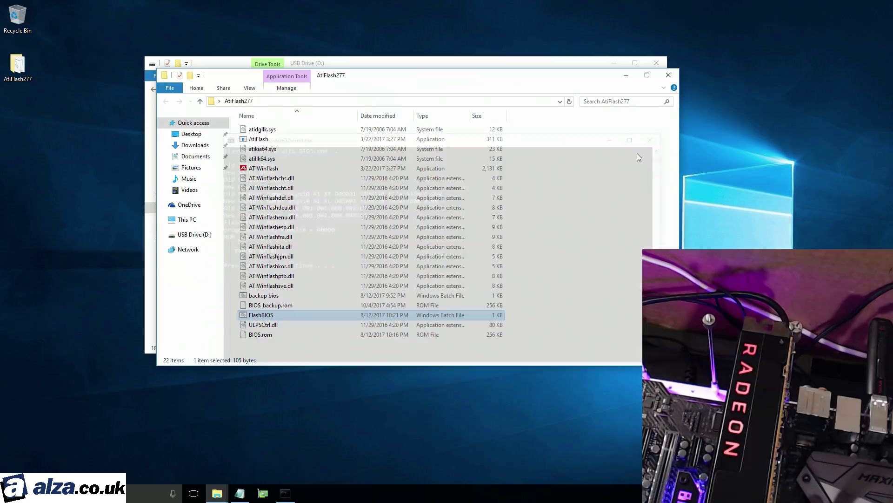
With GPU-Z closed, rerun FlashBIOS, then close the console, AtiFlash277 and USB Drive windows.
left_click(263, 493)
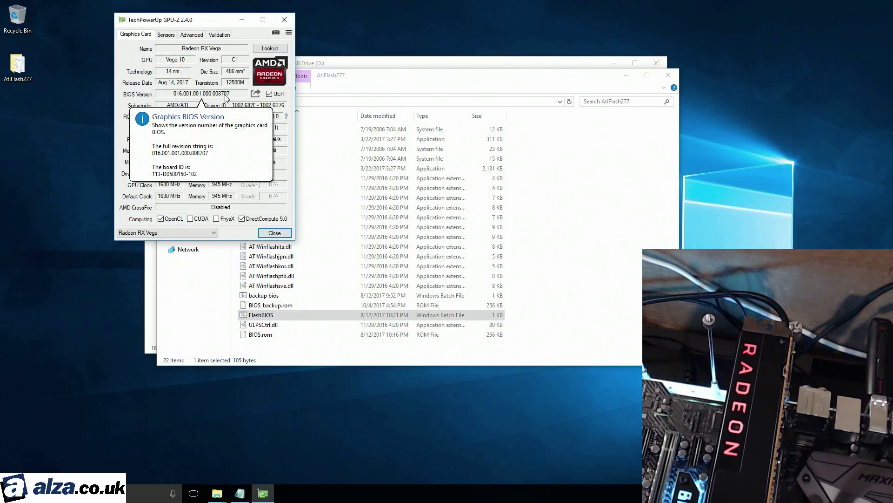
left_click(284, 20)
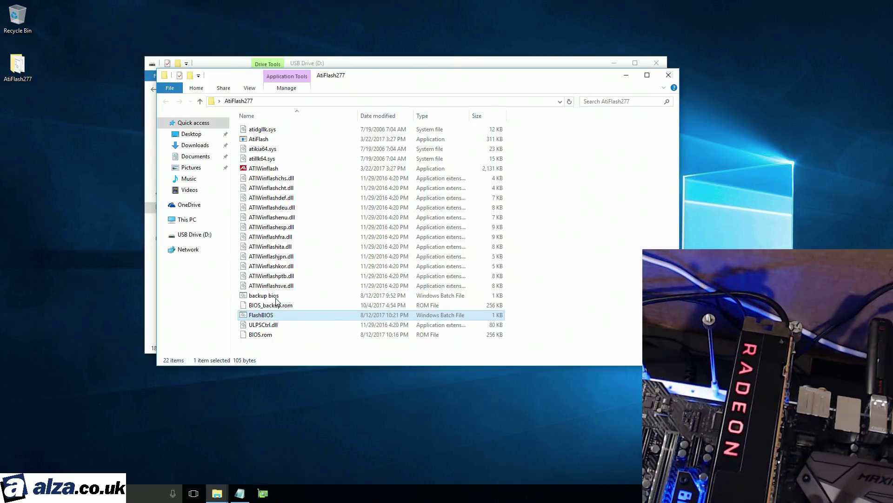
double_click(275, 316)
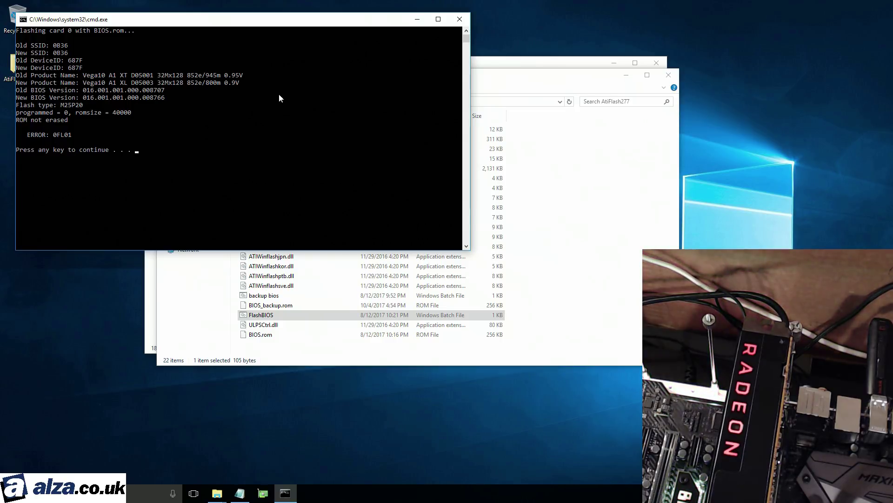
key("Return")
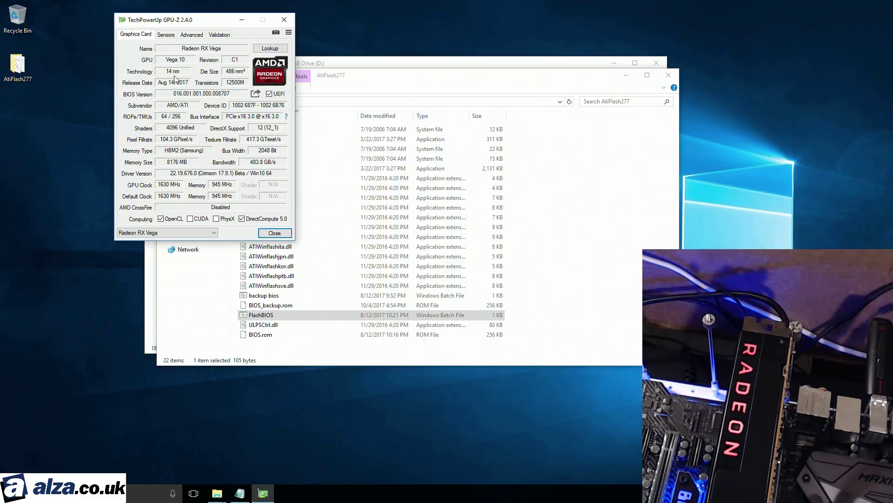
left_click(284, 19)
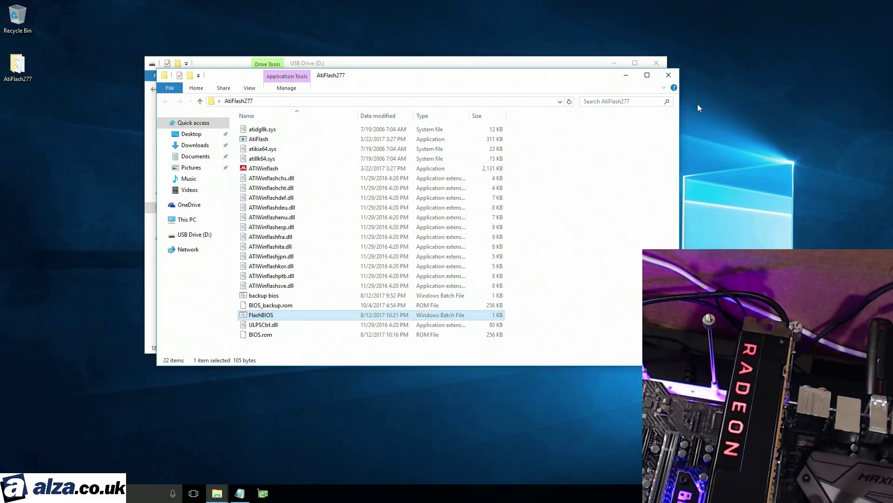
left_click(668, 75)
left_click(656, 62)
Close the backup bios script and GPU-Z, then restart Windows via Start > Power > Restart.
left_click(499, 71)
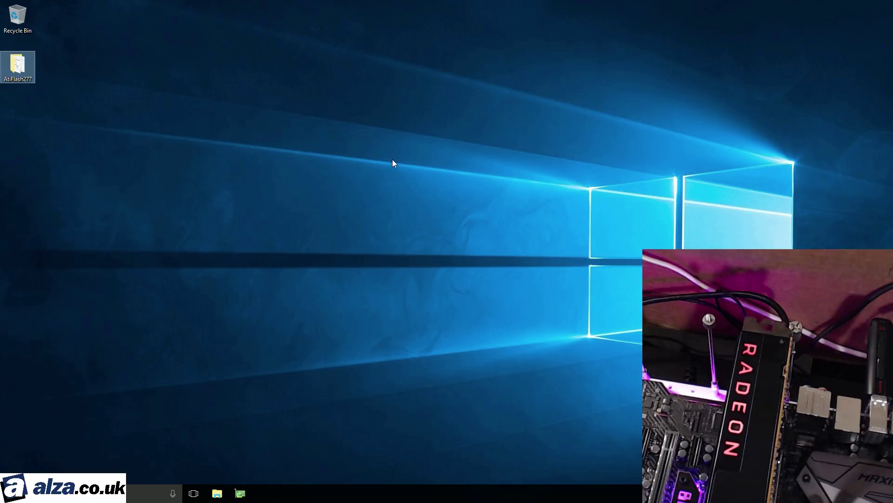
left_click(10, 493)
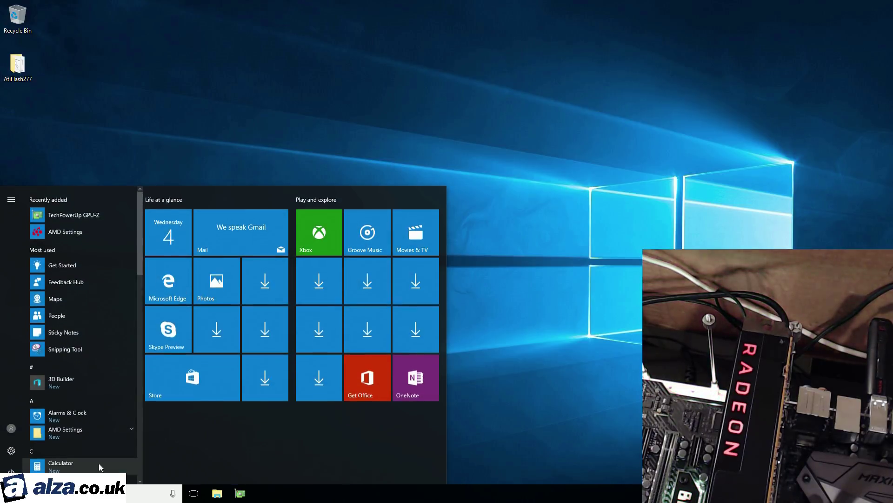
left_click(11, 471)
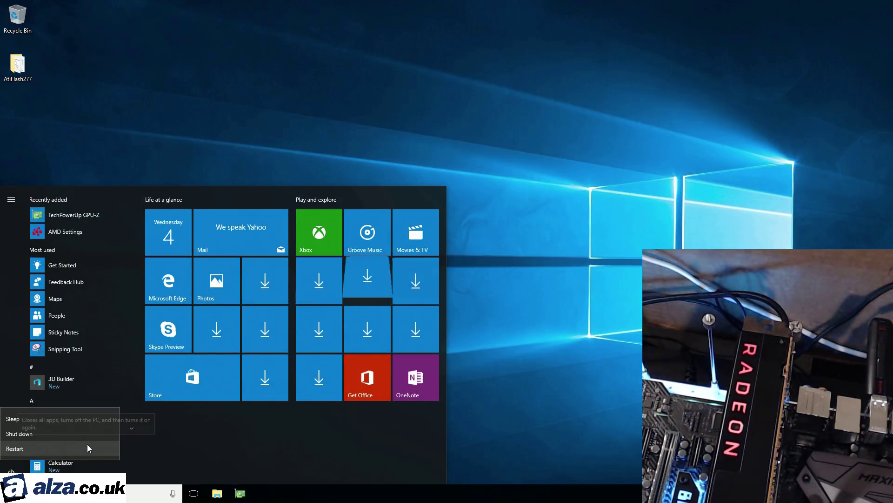
left_click(88, 448)
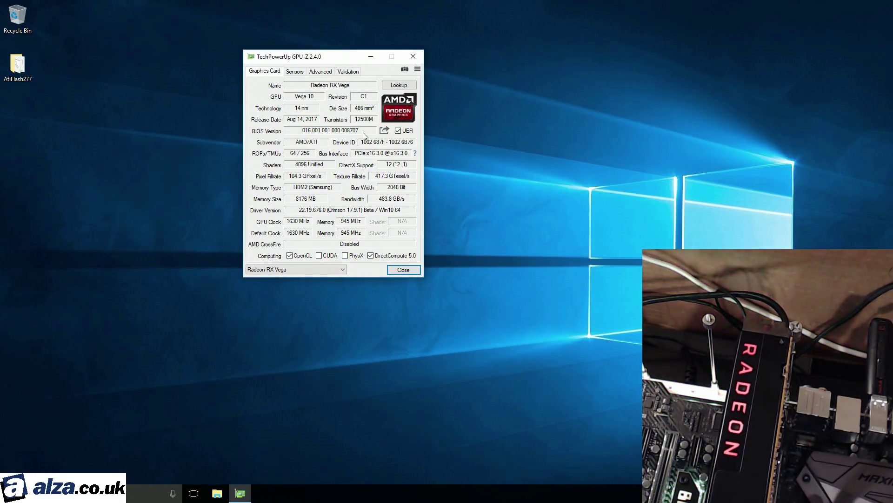
left_click(413, 56)
key("super")
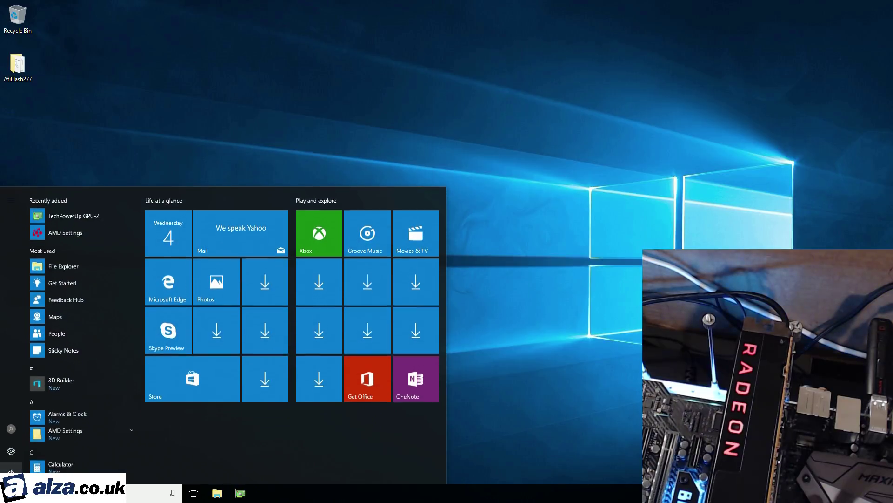
left_click(11, 471)
left_click(22, 448)
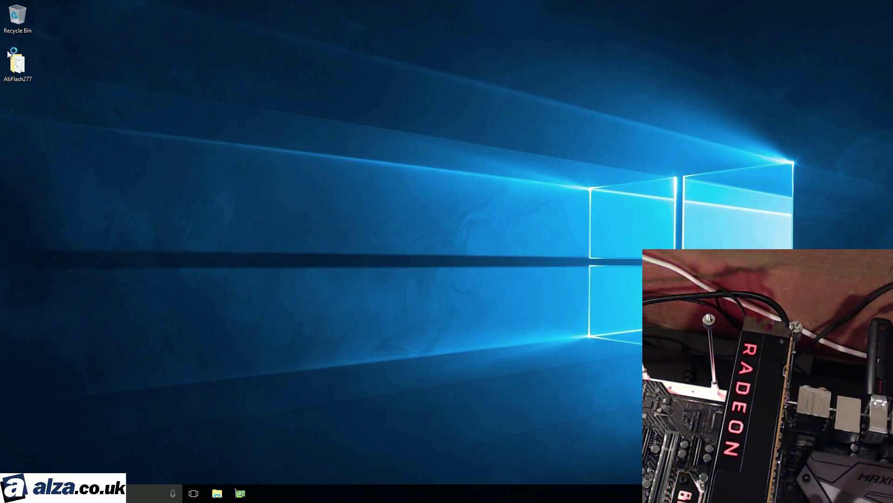
Run AtiFlash as administrator from AtiFlash277, then run FlashBIOS to flash BIOS.rom onto card 0.
double_click(16, 62)
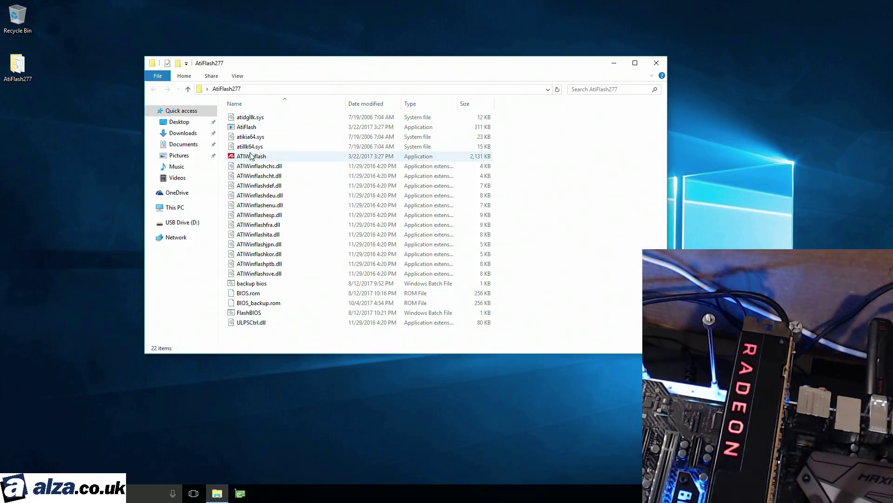
right_click(252, 126)
left_click(273, 132)
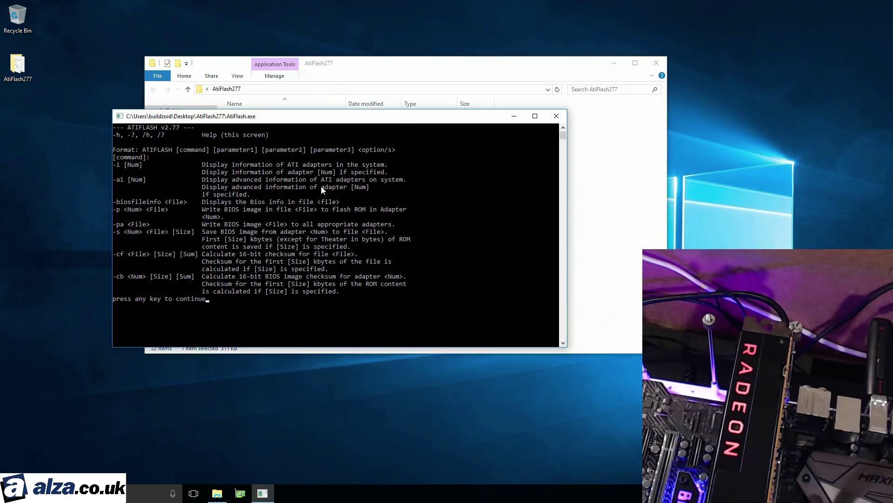
left_click(556, 116)
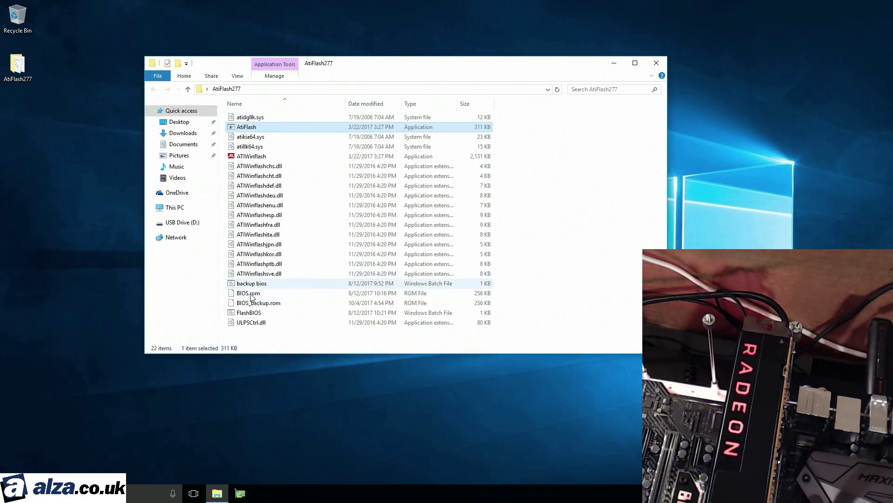
double_click(250, 314)
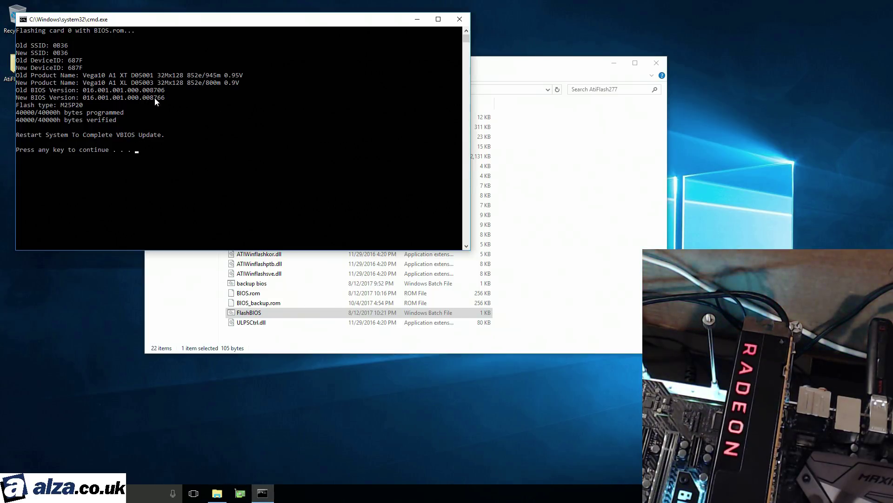
Check the BIOS version in GPU-Z, close GPU-Z, the console and the folder, and open Start's power options.
left_click(240, 493)
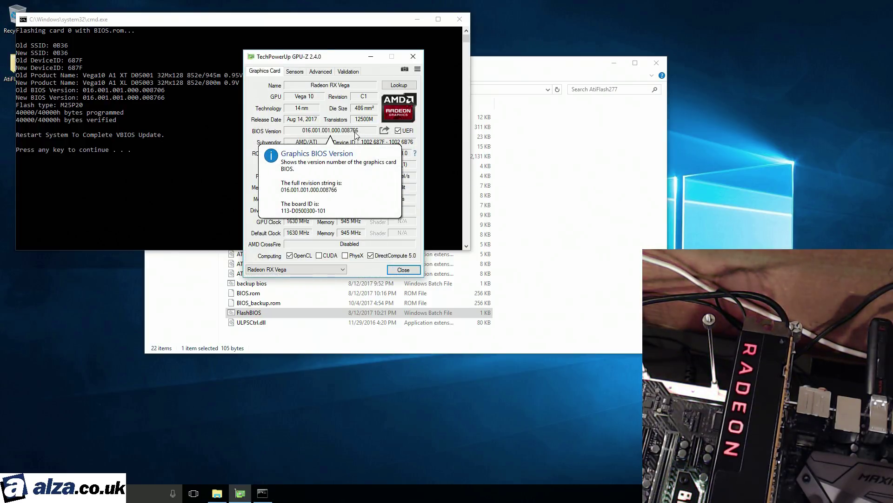
left_click(412, 57)
left_click(460, 19)
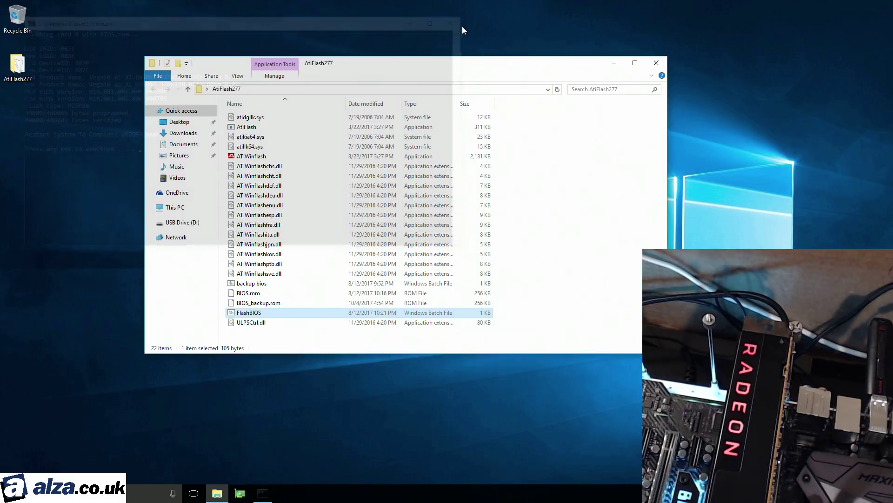
left_click(657, 63)
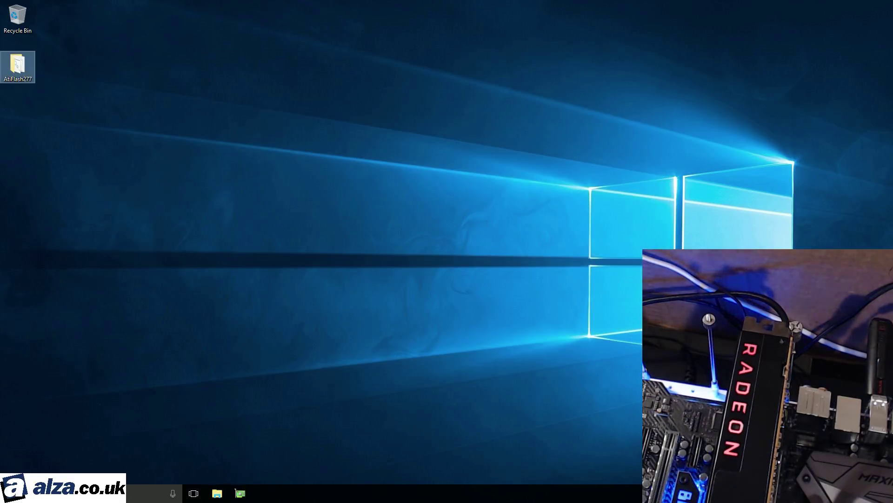
left_click(11, 492)
left_click(9, 469)
Choose Restart from the power options to reboot with the newly flashed BIOS.
left_click(14, 447)
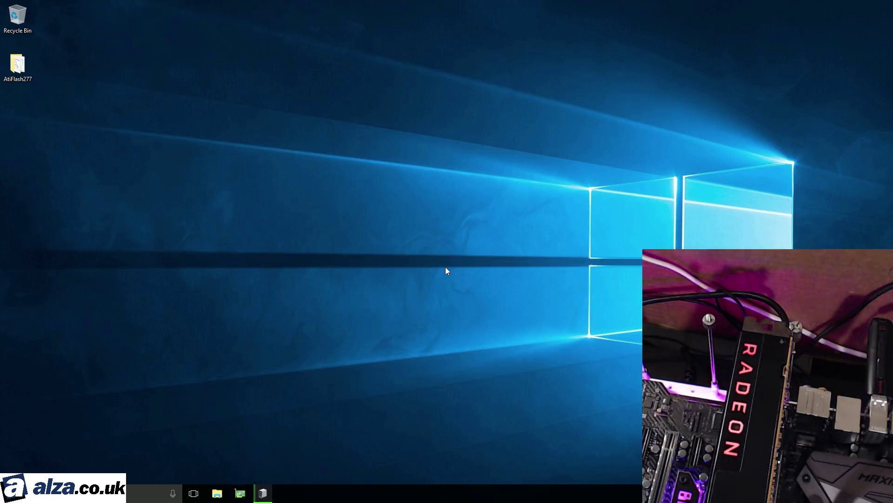
right_click(424, 167)
left_click(459, 174)
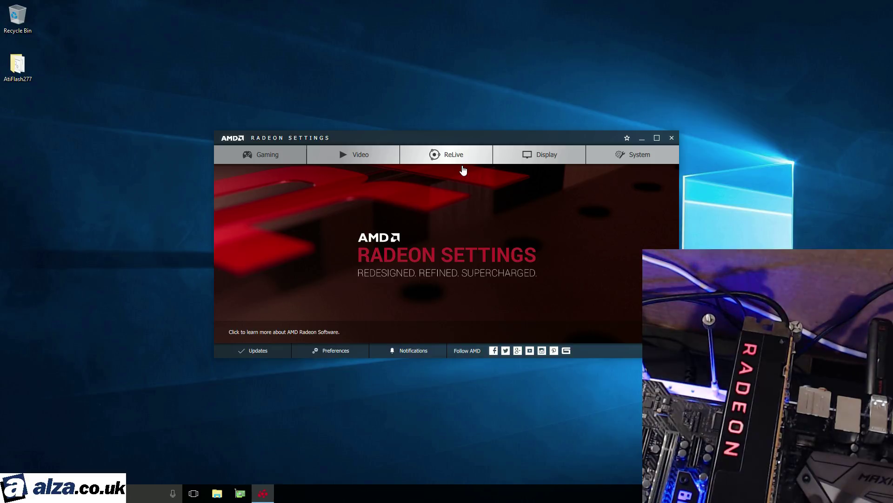
left_click(676, 136)
left_click(240, 493)
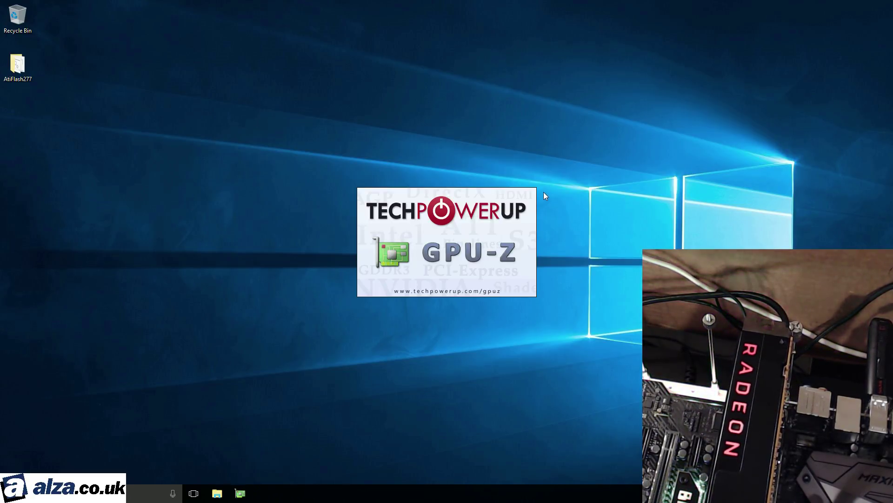
left_click_drag(295, 55, 293, 41)
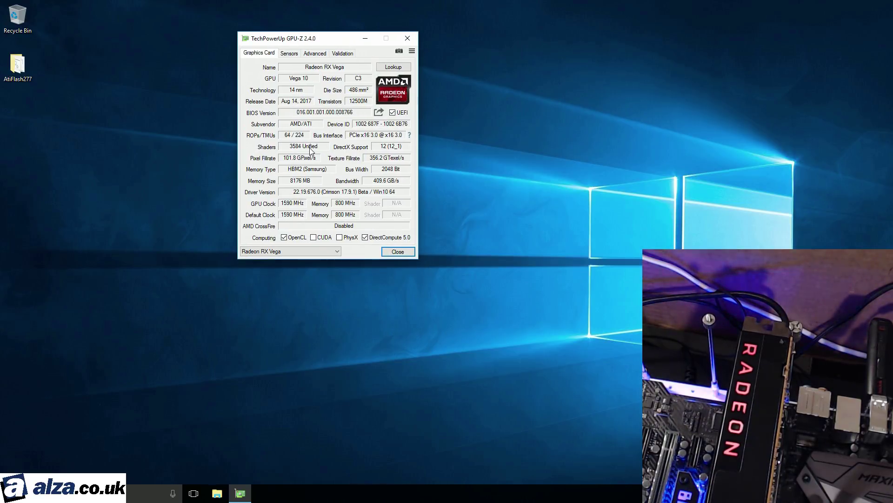
mouse_move(294, 149)
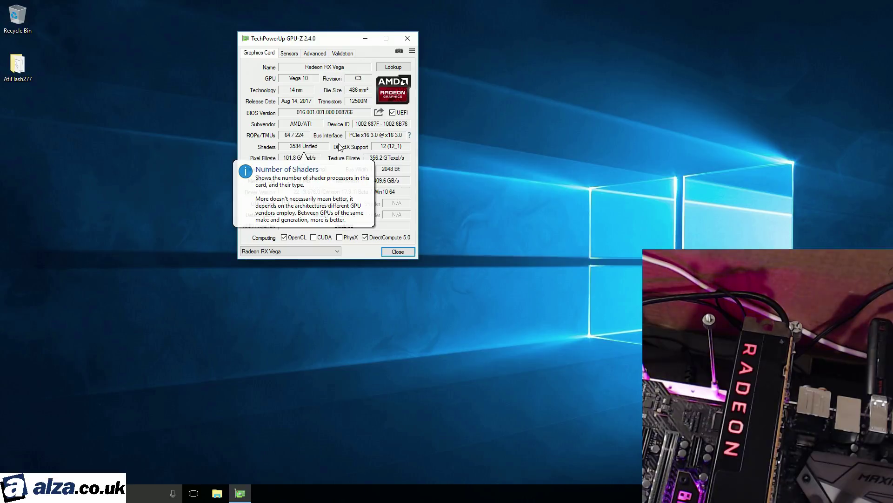
mouse_move(290, 208)
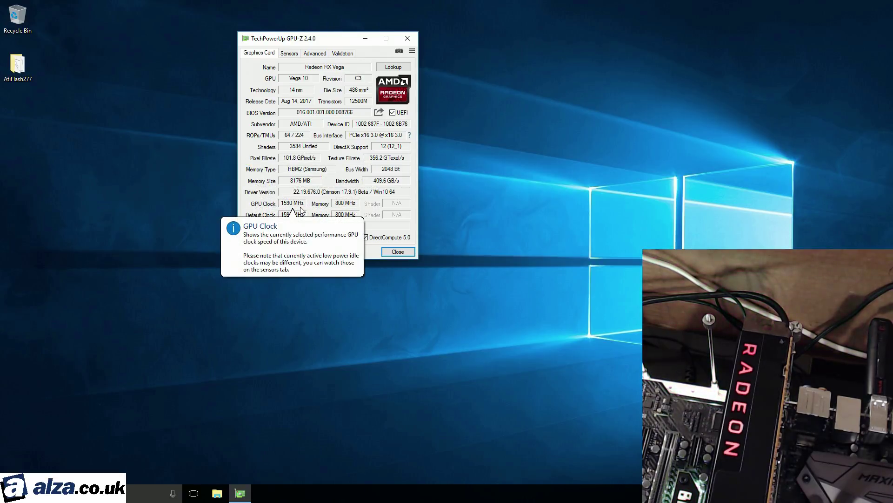
left_click(399, 39)
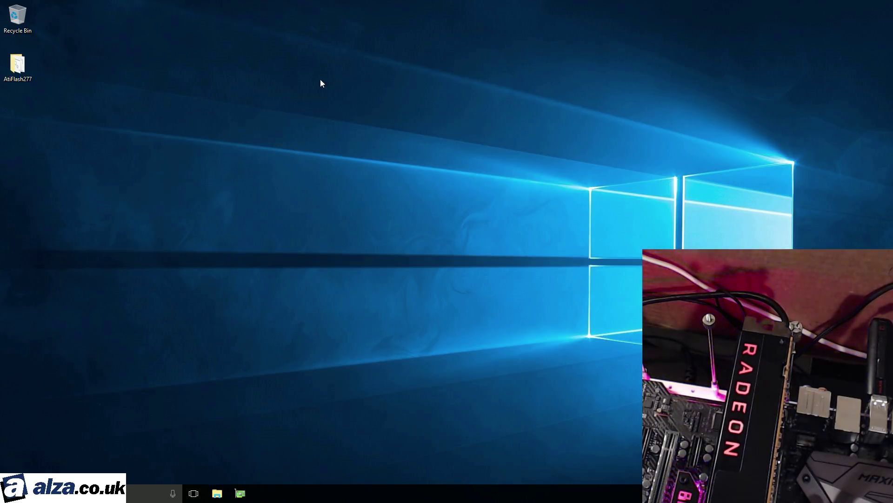
Duplicate BIOS.rom in AtiFlash277 as BIOS - Copy.rom and delete the original BIOS.rom.
double_click(28, 65)
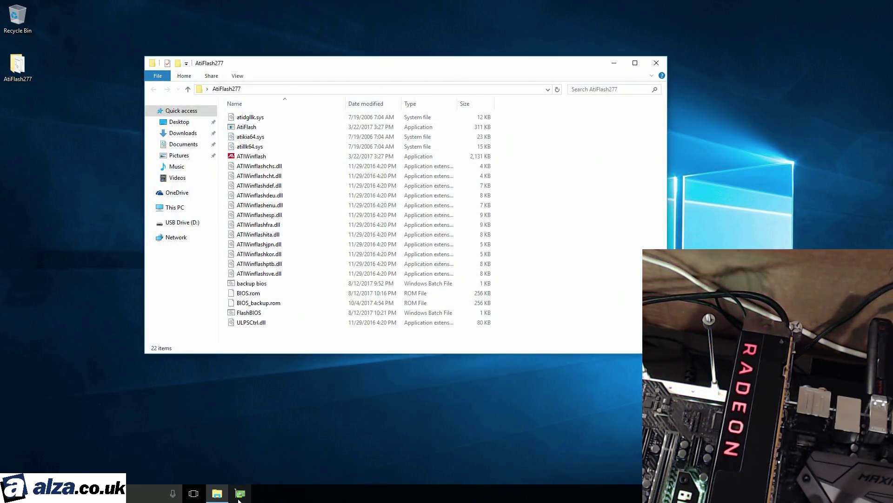
left_click(273, 298)
right_click(253, 298)
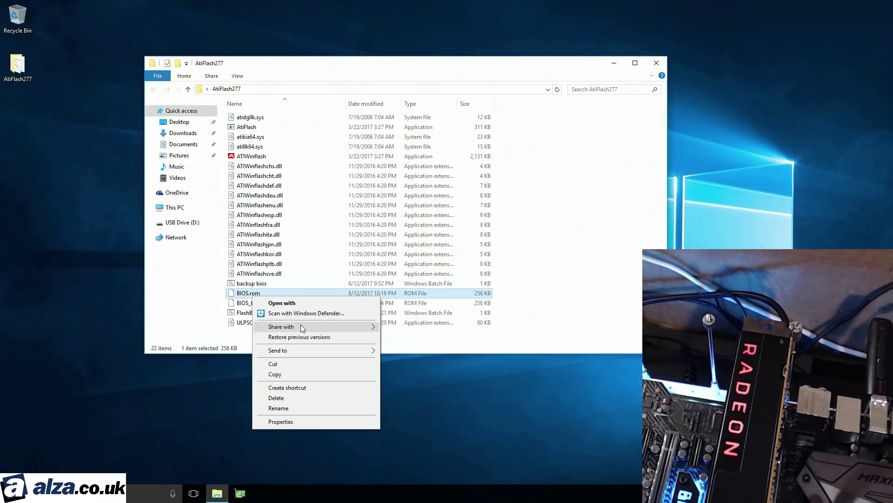
left_click(234, 296)
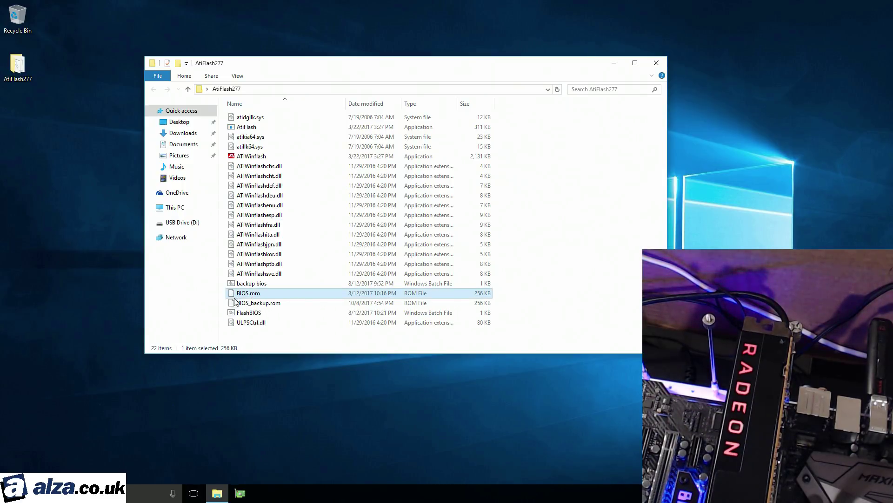
key("super")
key("Escape")
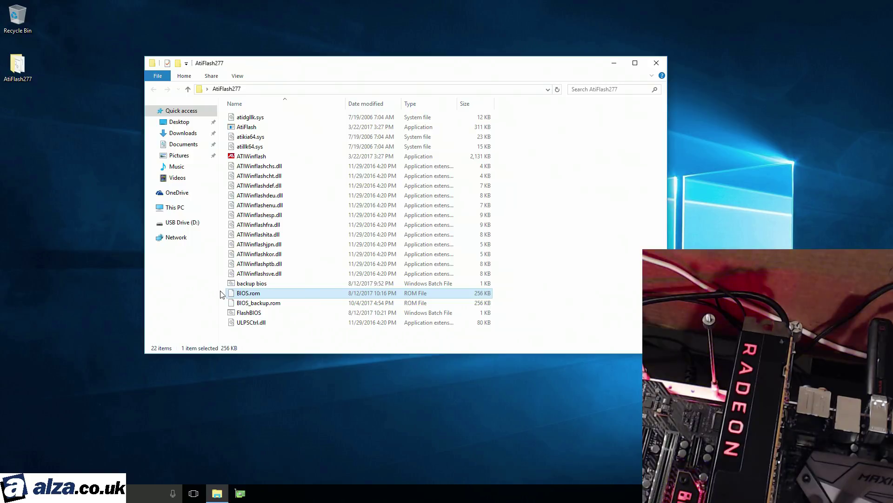
key("ctrl+c")
key("ctrl+v")
right_click(269, 333)
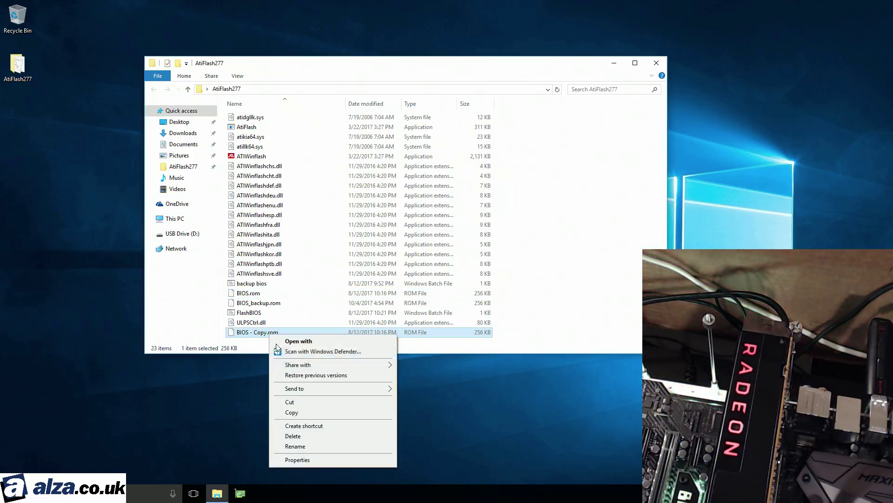
left_click(248, 293)
right_click(248, 294)
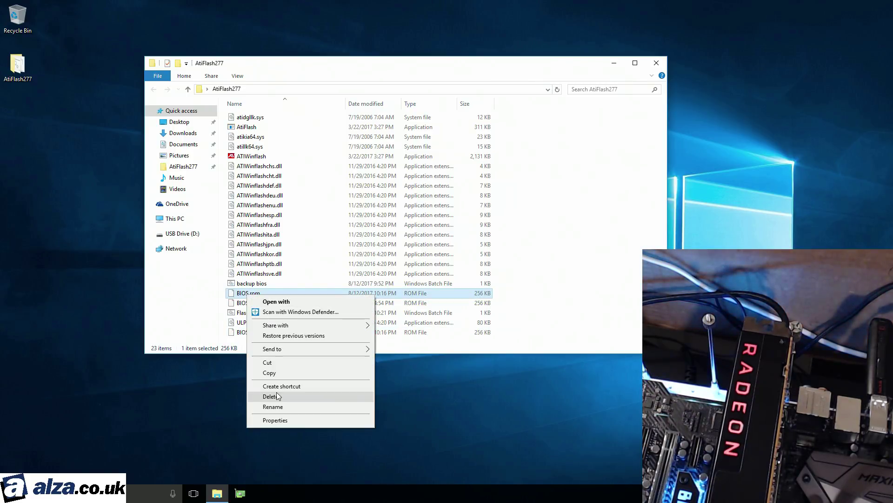
left_click(271, 396)
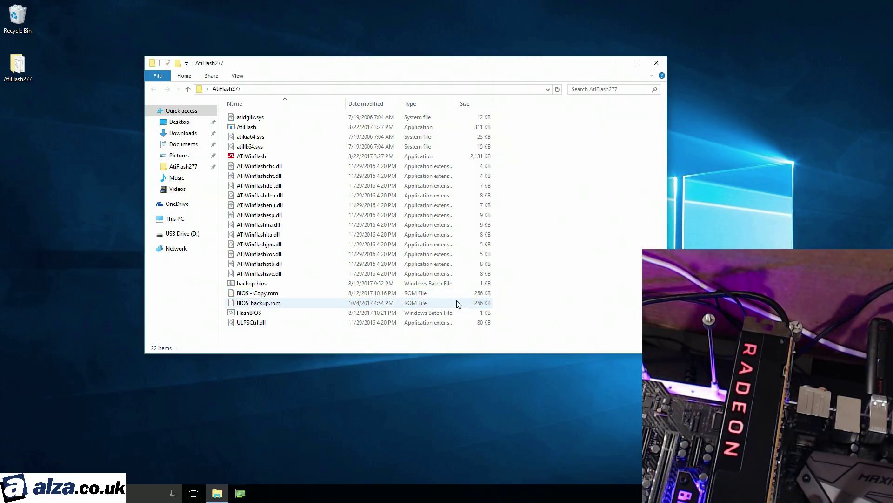
Rename BIOS - Copy.rom to BIOS.rom.
right_click(279, 293)
left_click(305, 405)
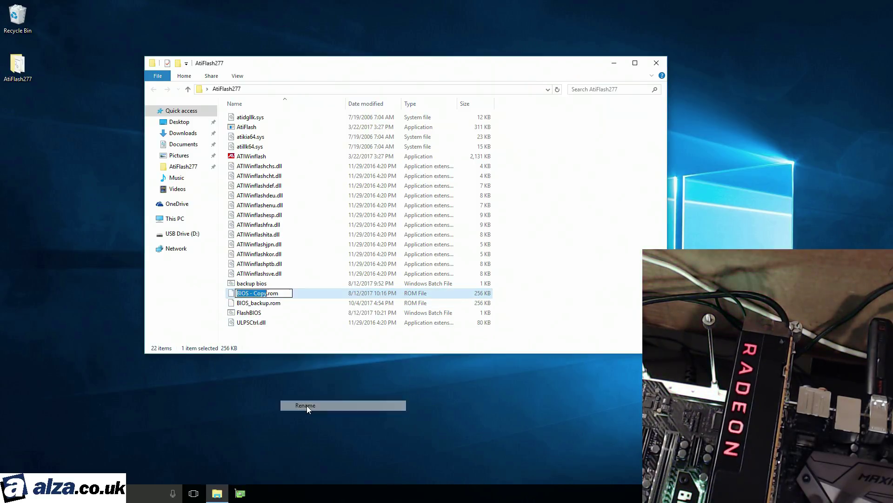
key("Right")
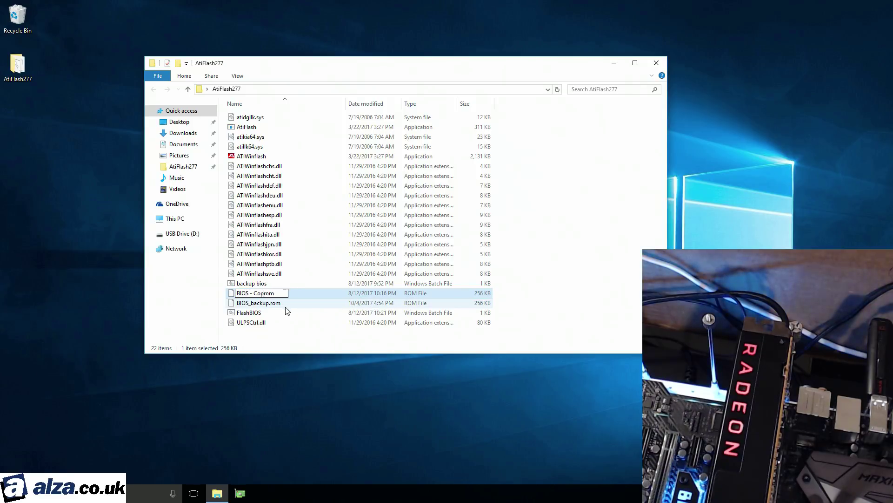
key("BackSpace")
key("BackSpace")
key("BackSpace")
key("BackSpace")
key("BackSpace")
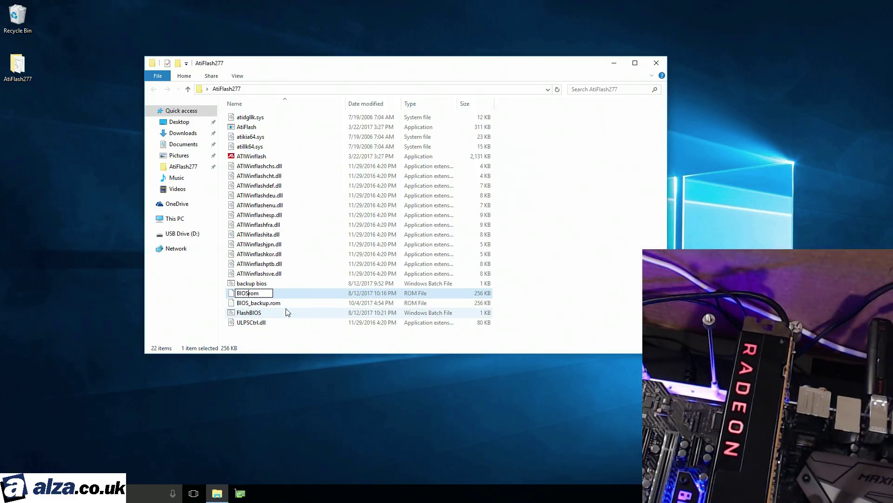
key("BackSpace")
type("S")
key("Return")
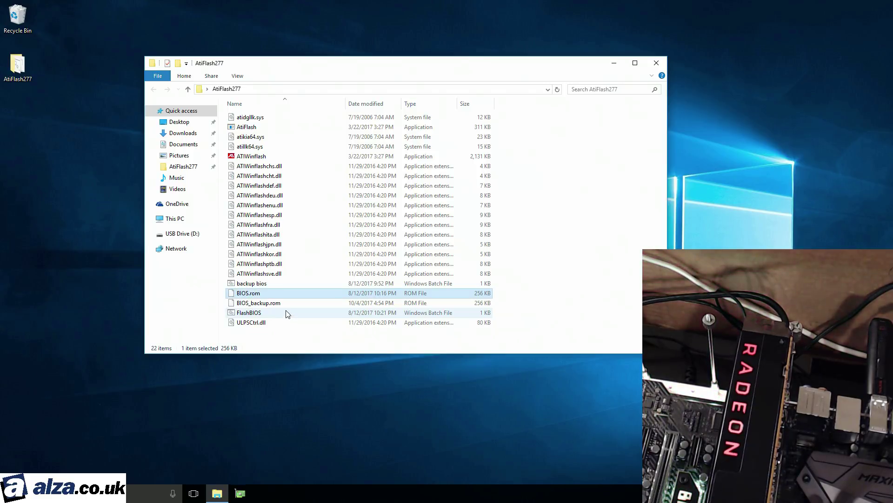
Open BIOS.rom in Notepad through Open with > More apps, without making Notepad the default.
right_click(260, 293)
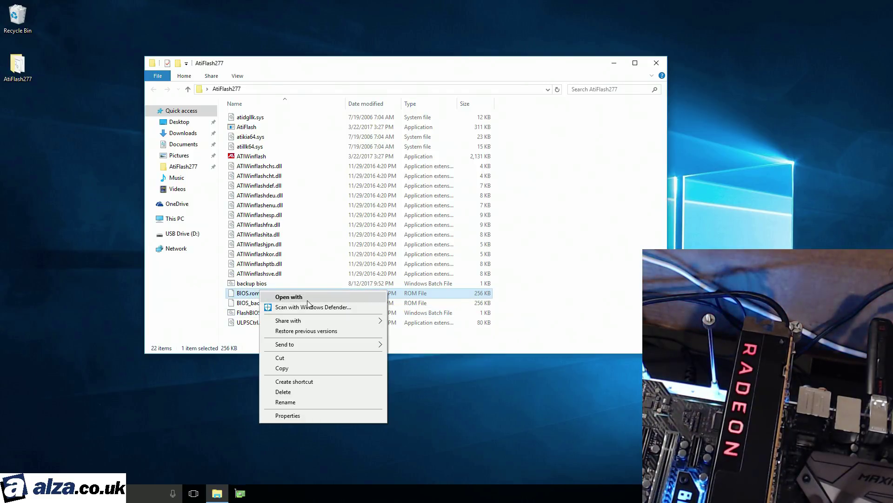
left_click(289, 297)
left_click(383, 212)
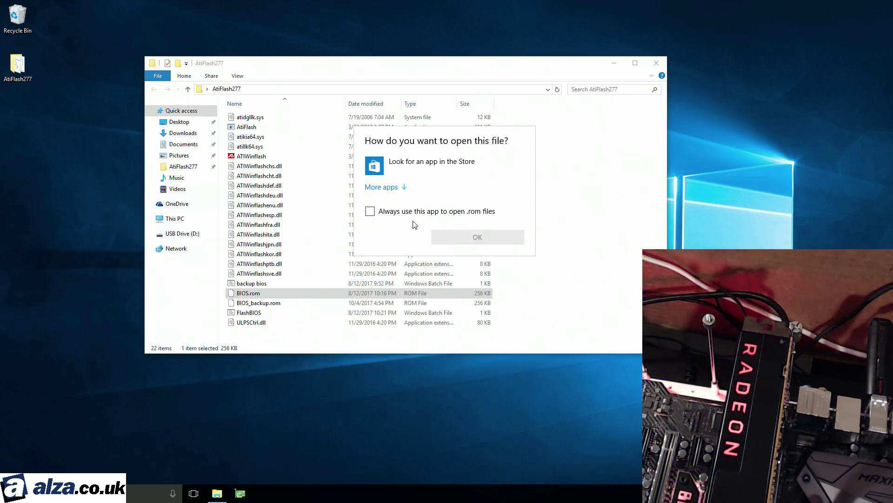
left_click(384, 215)
left_click(393, 191)
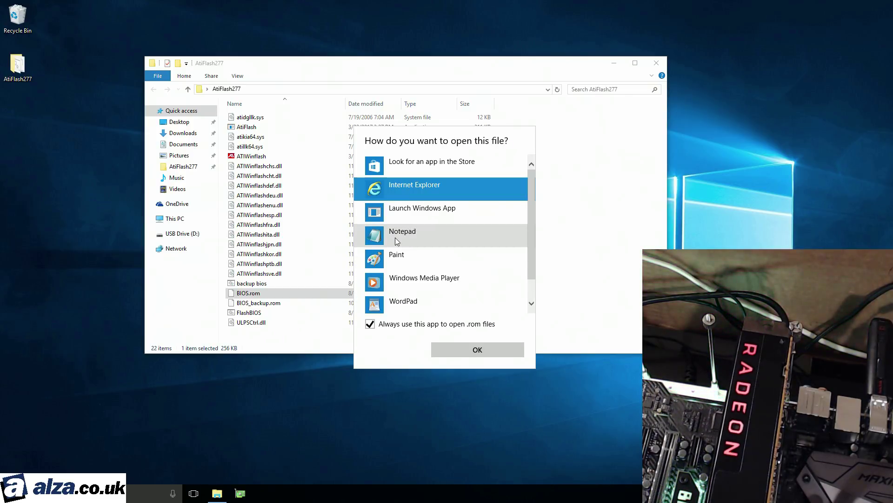
left_click(403, 233)
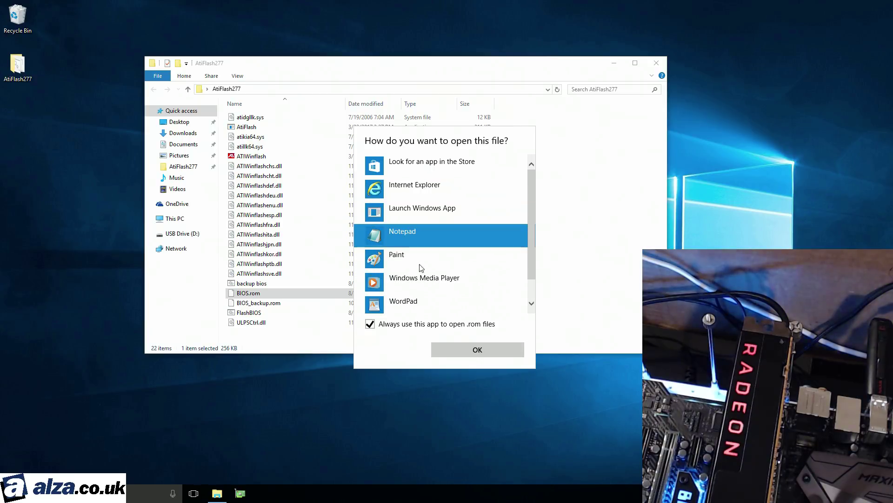
left_click(472, 351)
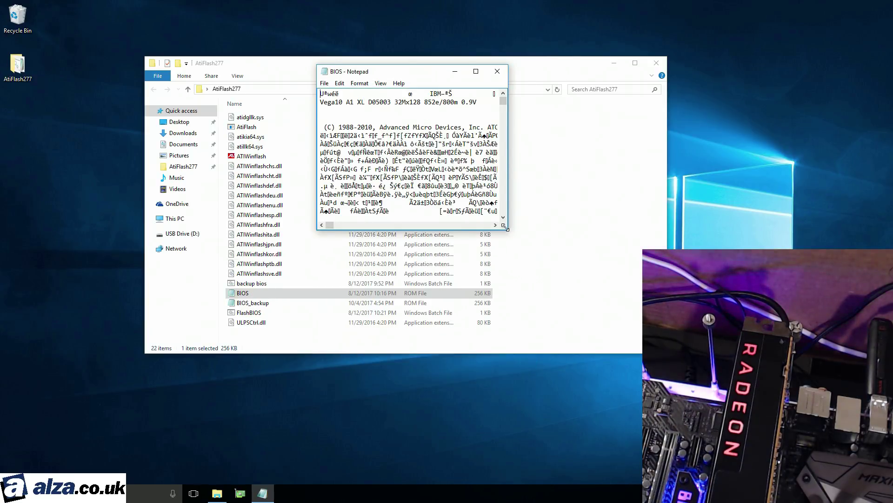
Replace a large block of the BIOS data with random junk letters and save the file.
left_click_drag(505, 228, 780, 482)
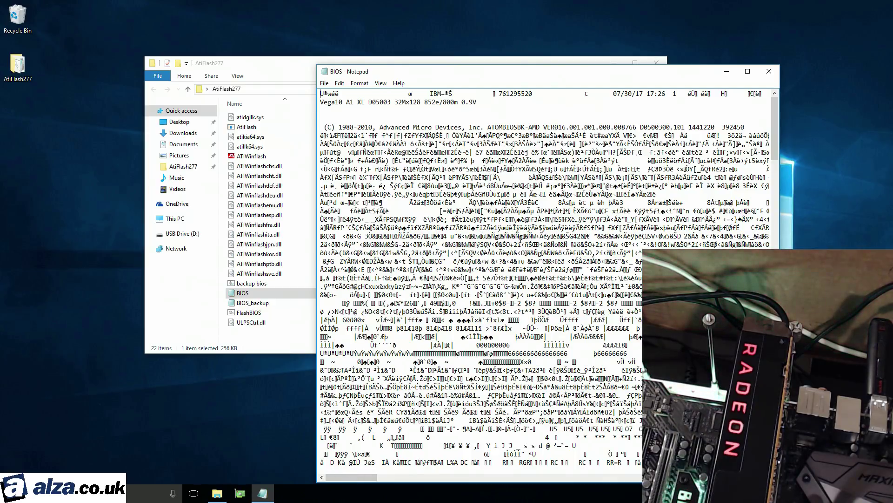
scroll(520, 198, "down", 20)
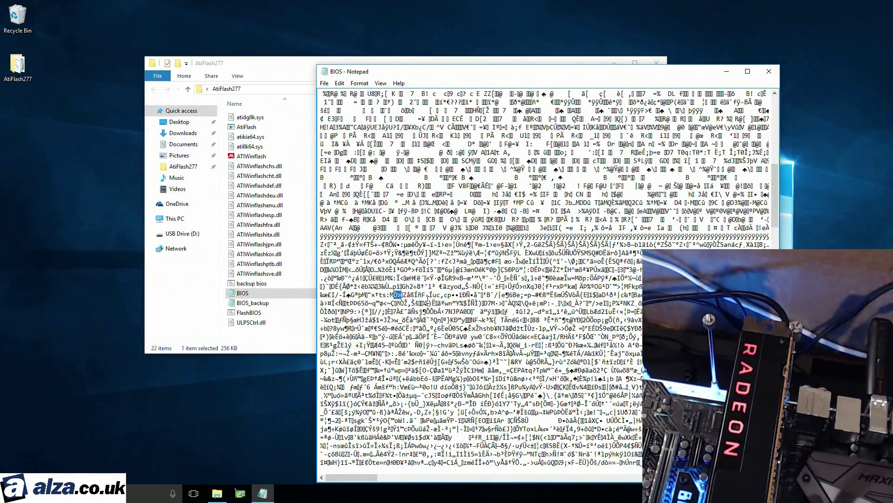
left_click_drag(401, 295, 577, 345)
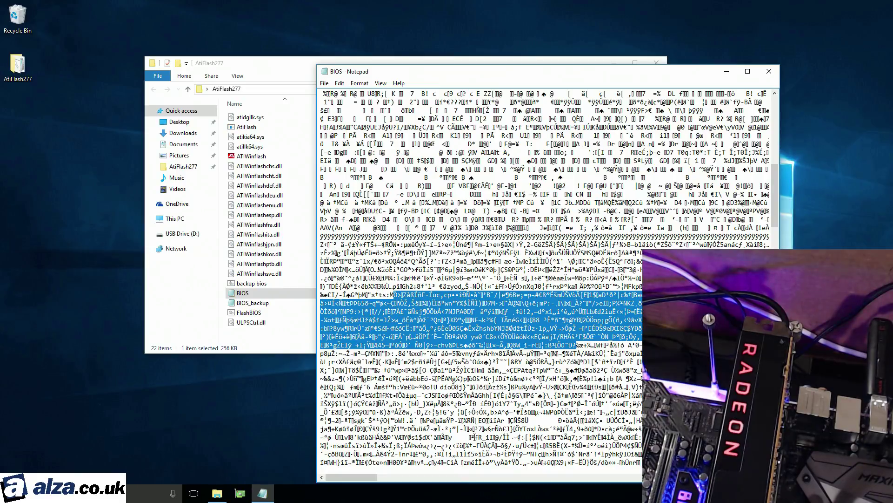
type("sdhdgfhhgfdgdhfdgfh")
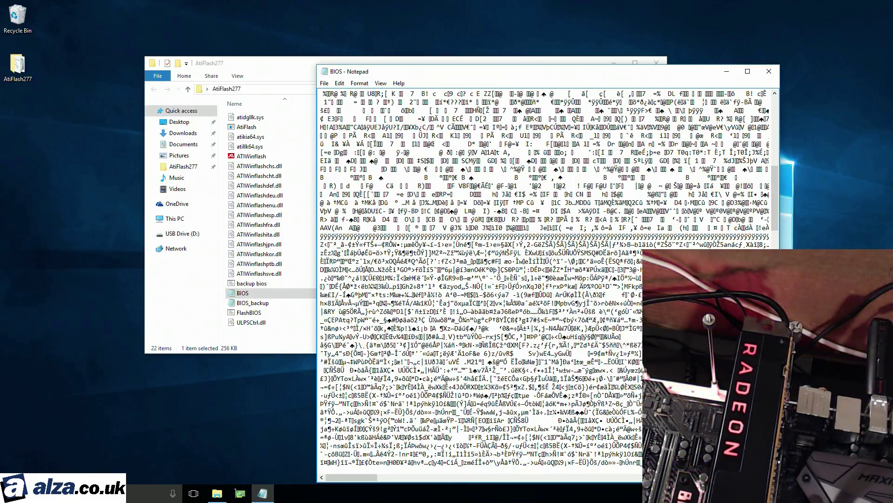
type("hdgfdhgfdhgfhghh")
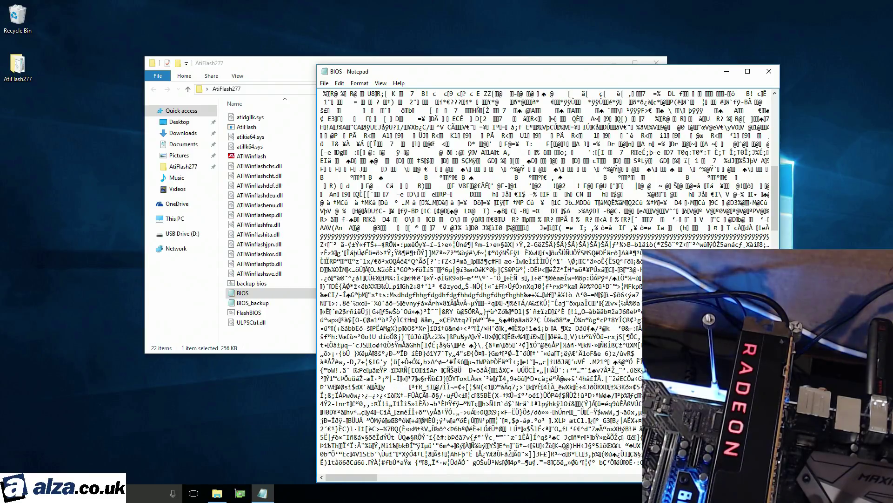
left_click(321, 86)
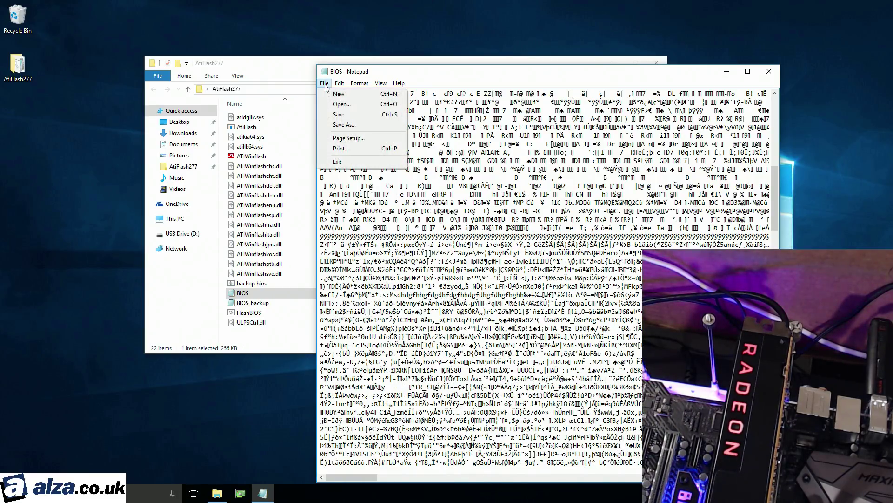
left_click(354, 114)
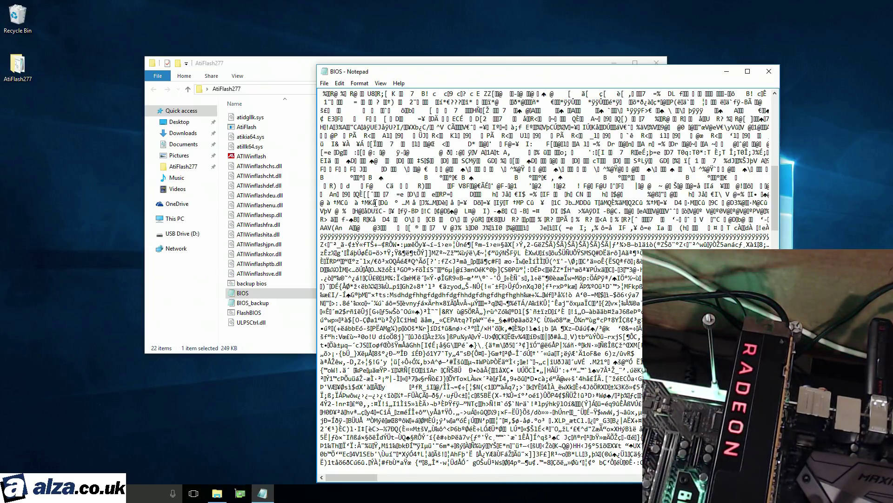
left_click(331, 87)
left_click(354, 115)
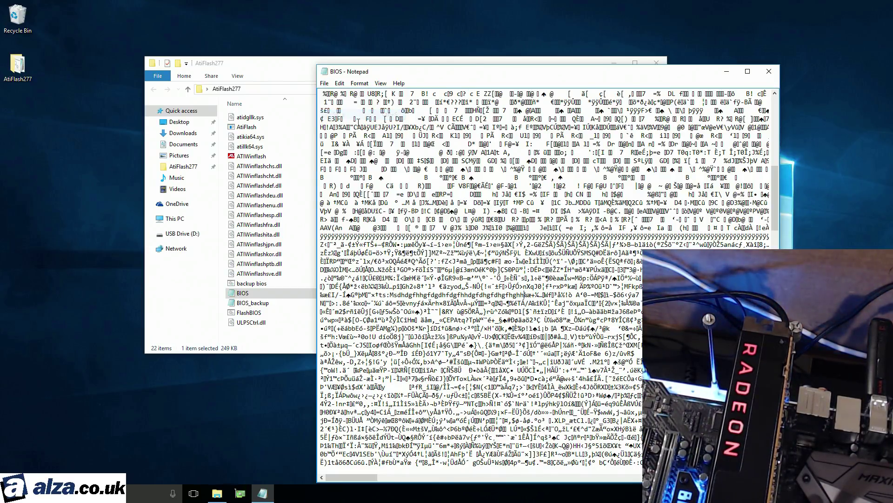
Close Notepad to return to the AtiFlash277 folder, where BIOS.rom now shows 250 KB.
left_click(772, 75)
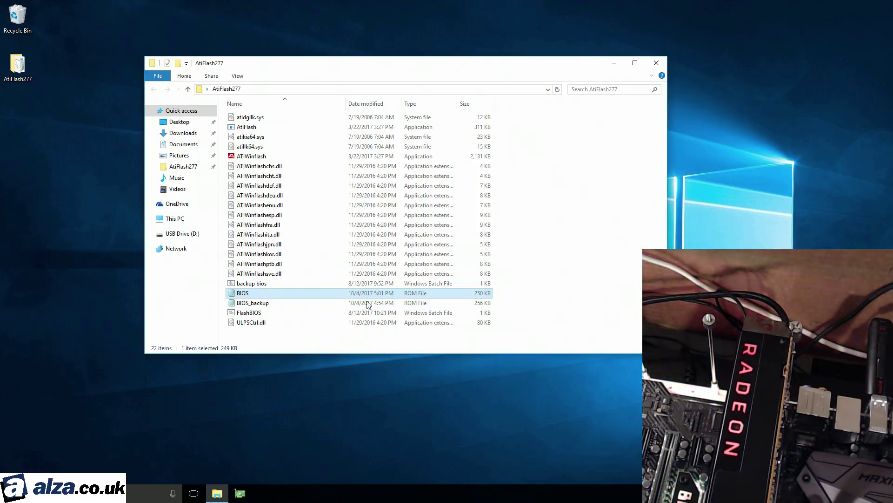
Run FlashBIOS.bat, dismiss the administrator warning and close its console.
left_click(267, 316)
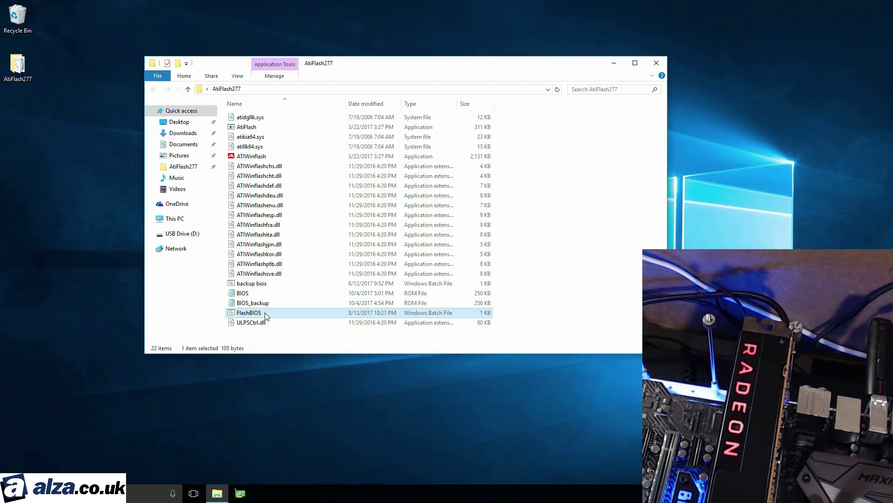
double_click(266, 315)
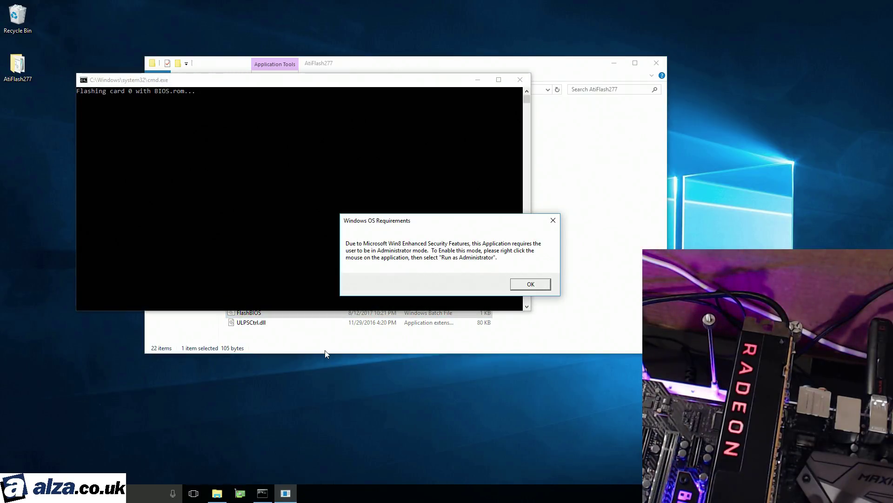
left_click(546, 283)
left_click(520, 80)
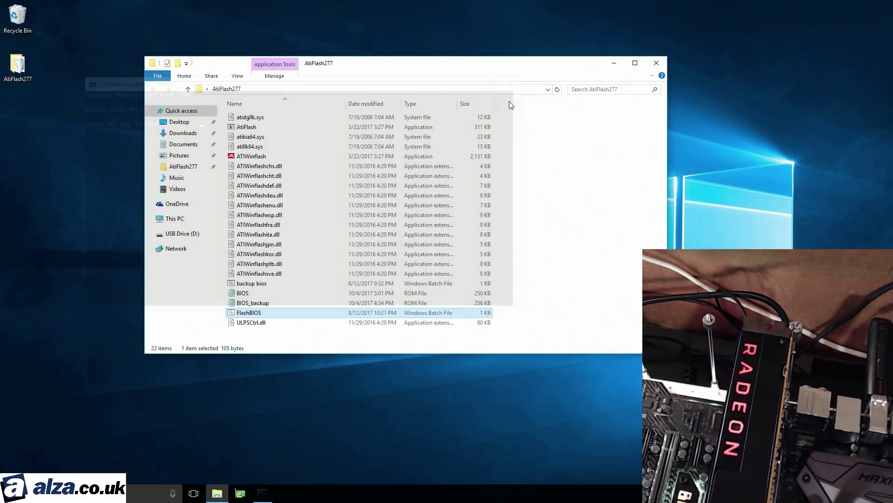
Launch AtiFlash, then rerun FlashBIOS to flash the edited BIOS.rom onto card 0, 40000h bytes verified.
left_click(285, 156)
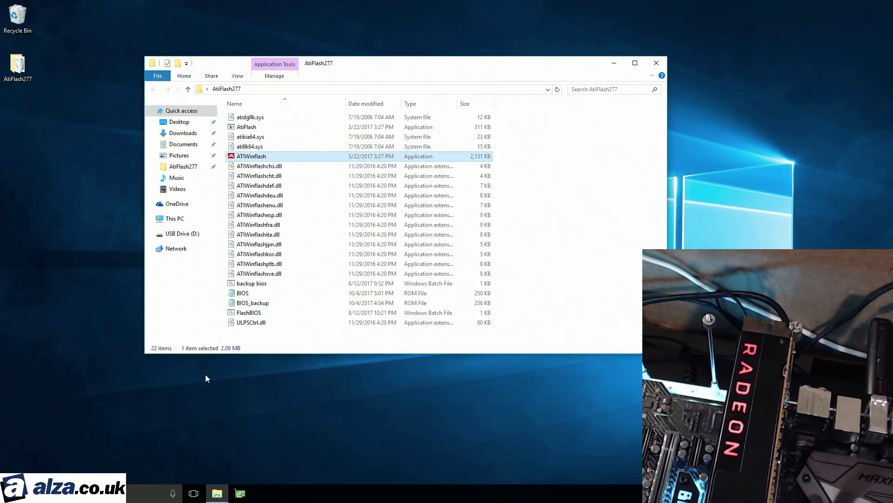
right_click(262, 125)
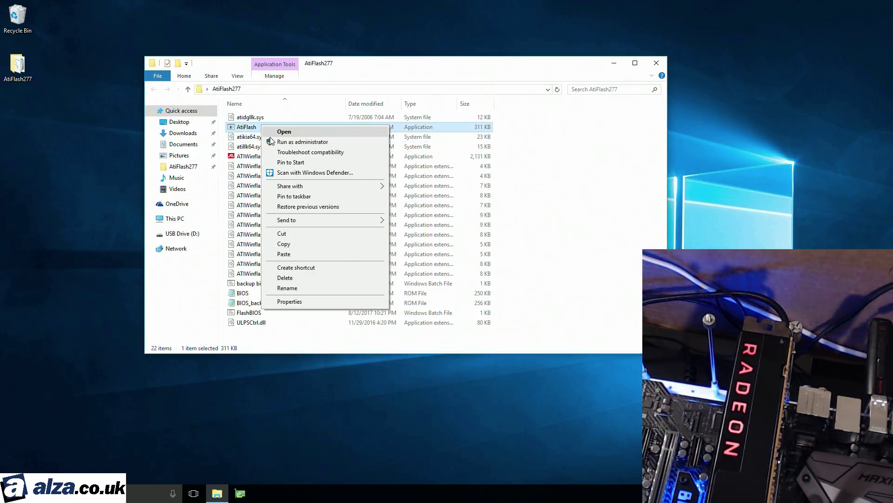
left_click(273, 139)
left_click(535, 92)
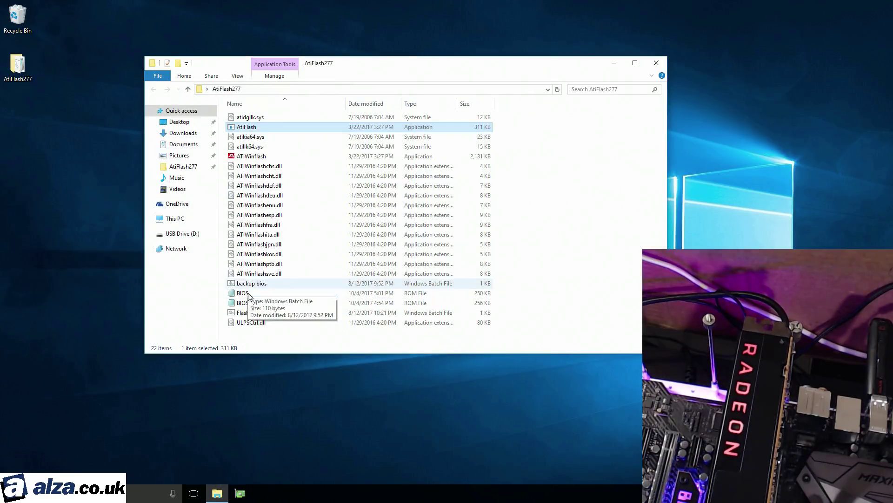
double_click(253, 312)
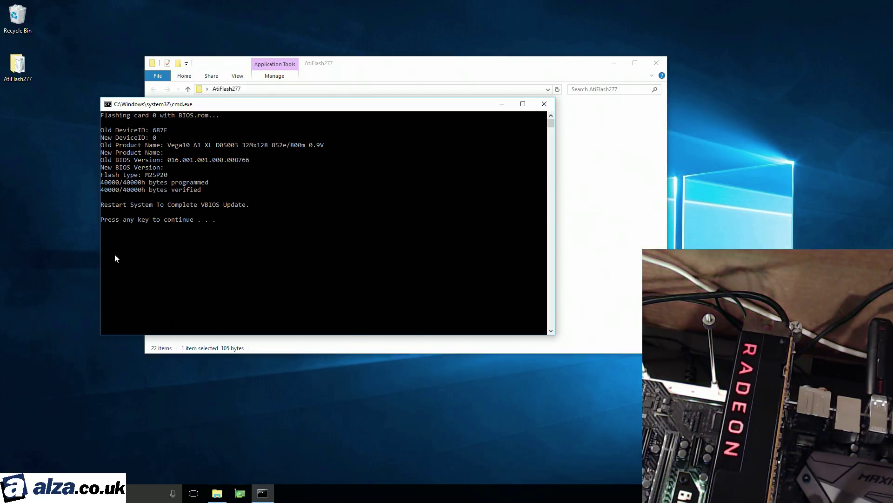
left_click(544, 104)
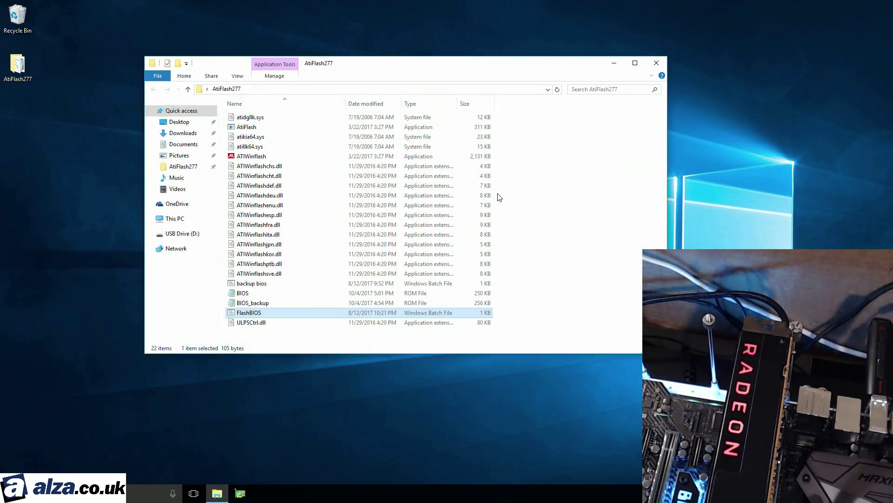
left_click(240, 494)
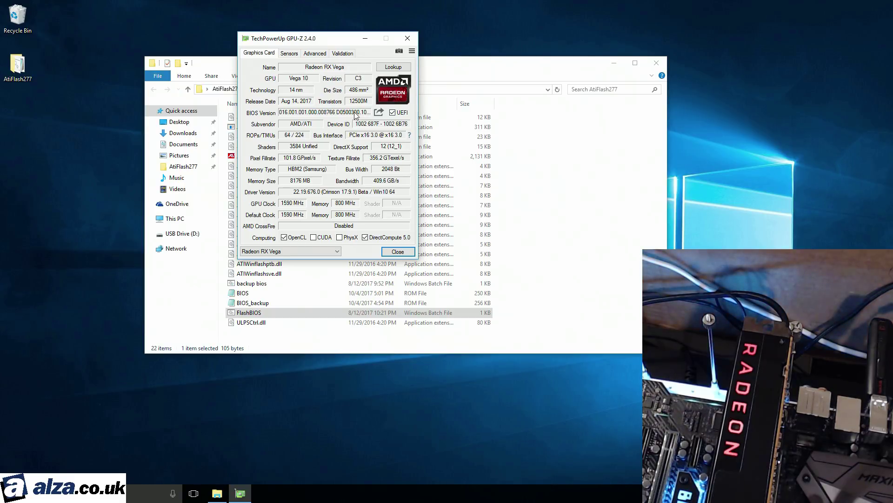
left_click(407, 38)
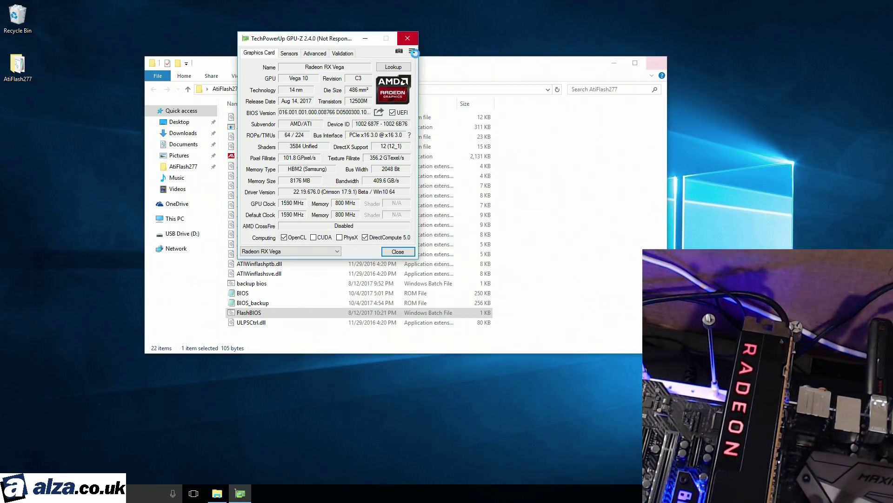
left_click(407, 40)
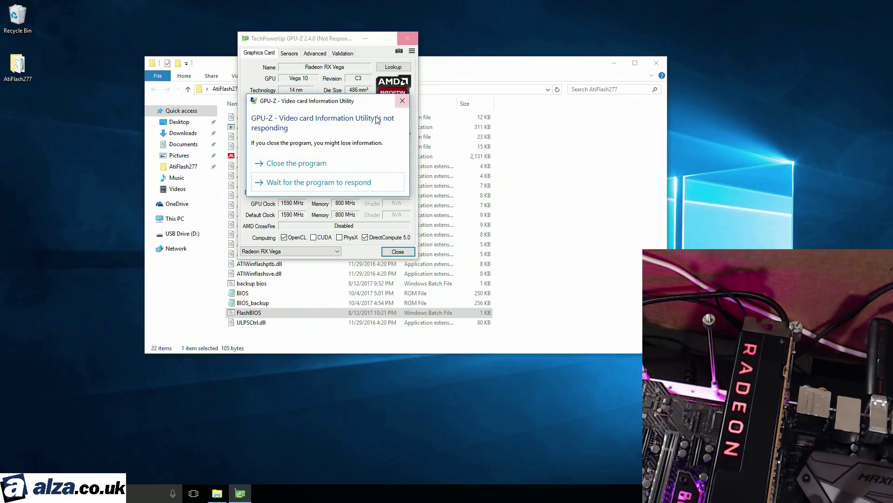
left_click(323, 169)
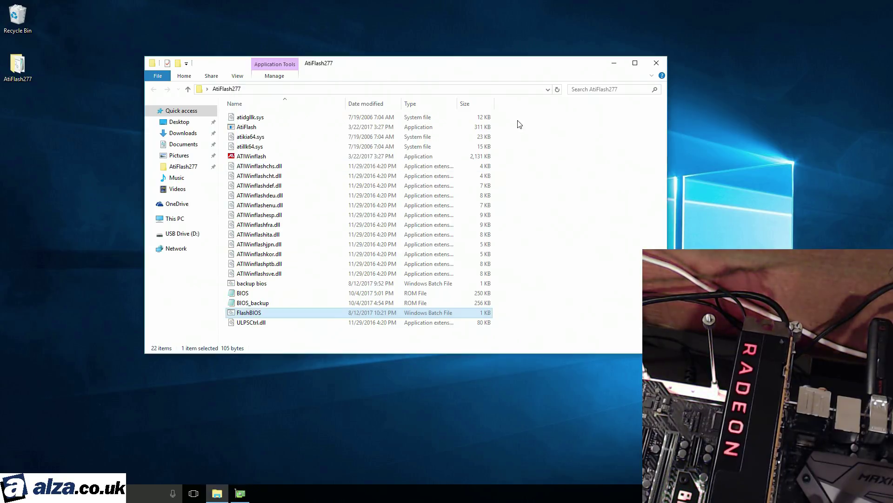
Close the AtiFlash277 folder and restart Windows from the Start menu power options.
left_click(656, 64)
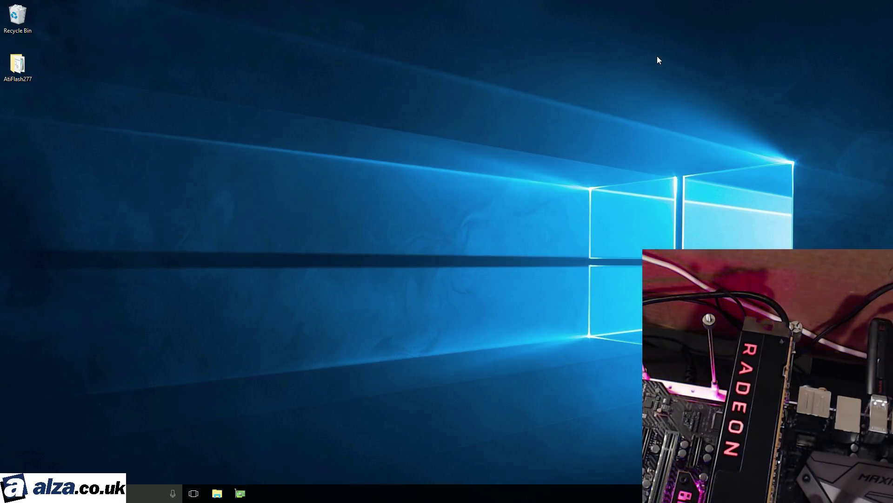
left_click(11, 493)
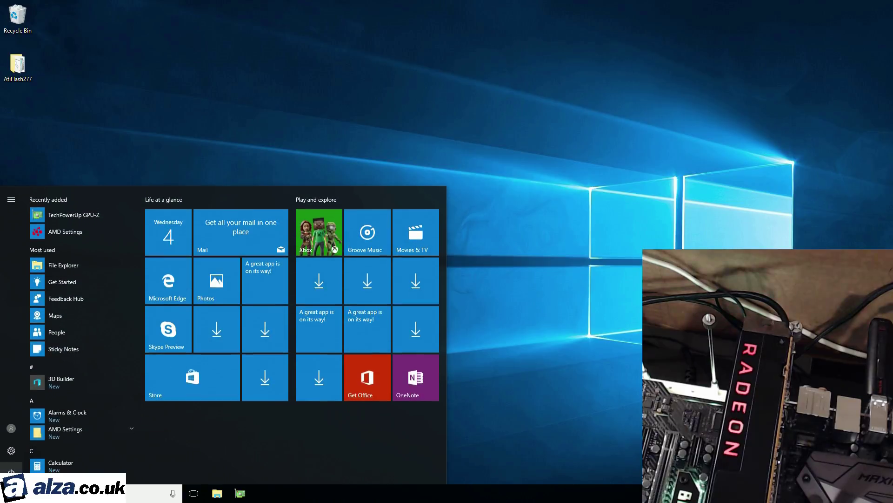
left_click(11, 471)
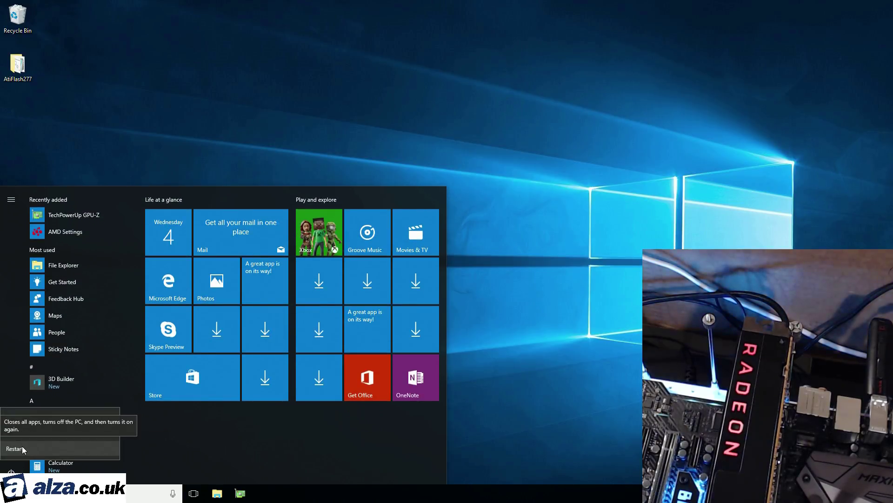
left_click(22, 448)
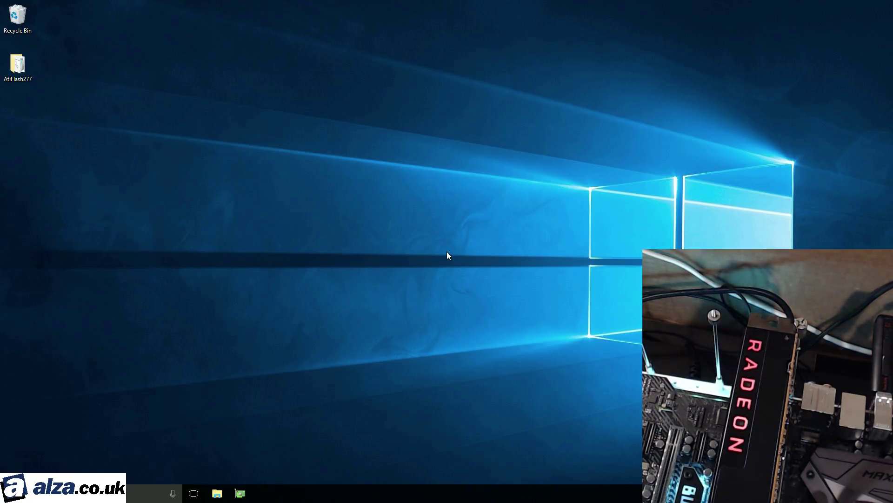
right_click(413, 82)
left_click(437, 90)
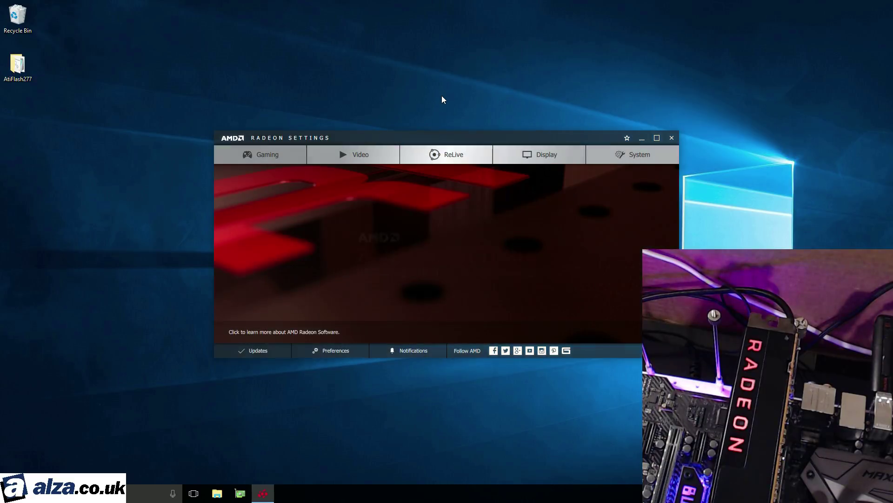
left_click(671, 139)
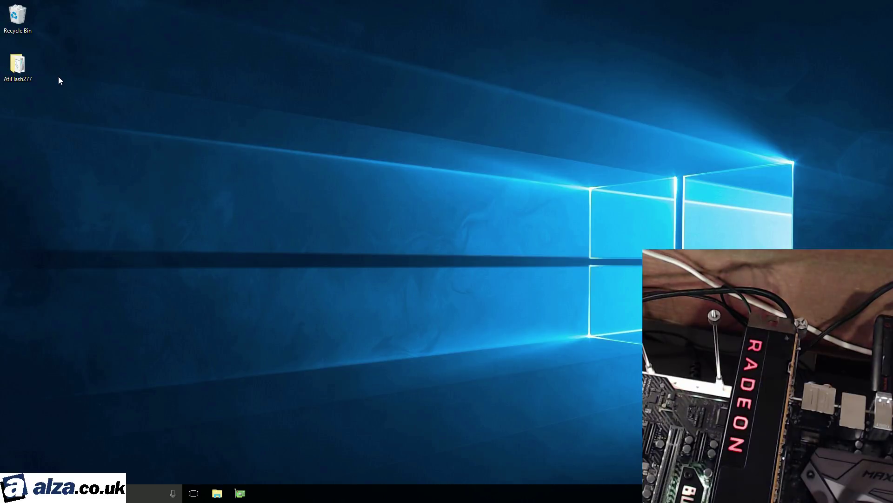
Open the AtiFlash277 folder and delete the corrupted BIOS.rom file.
double_click(17, 65)
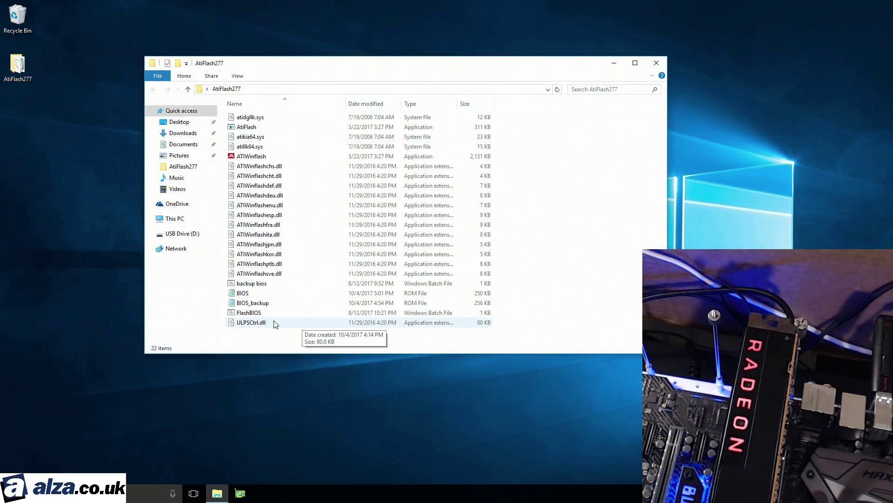
left_click(257, 290)
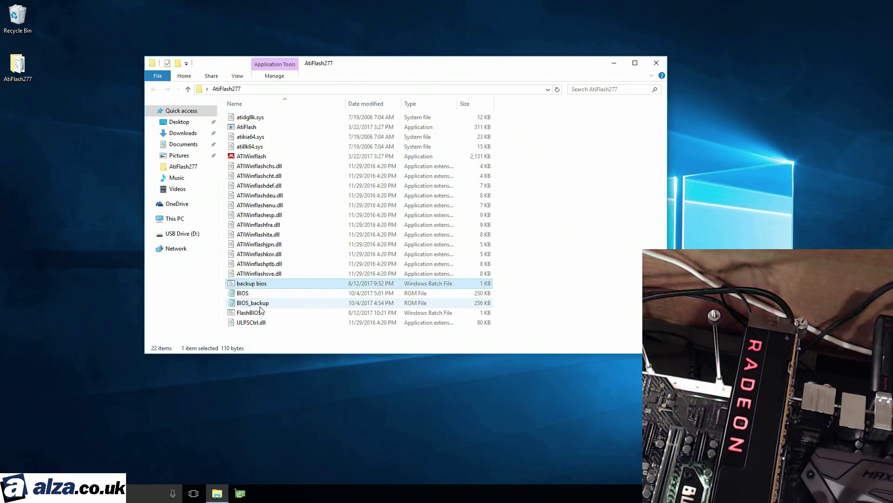
left_click(258, 305)
left_click(258, 296)
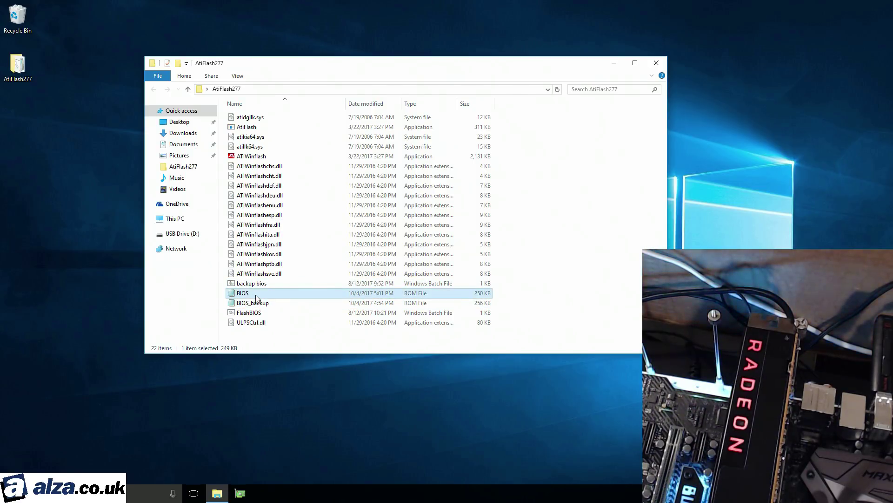
key("Delete")
Rename BIOS_backup.rom to BIOS.rom.
right_click(257, 294)
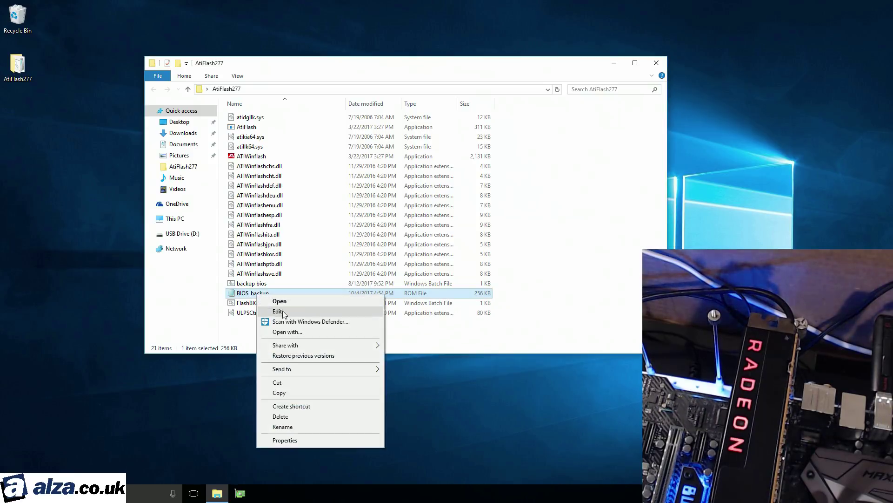
left_click(283, 426)
key("End")
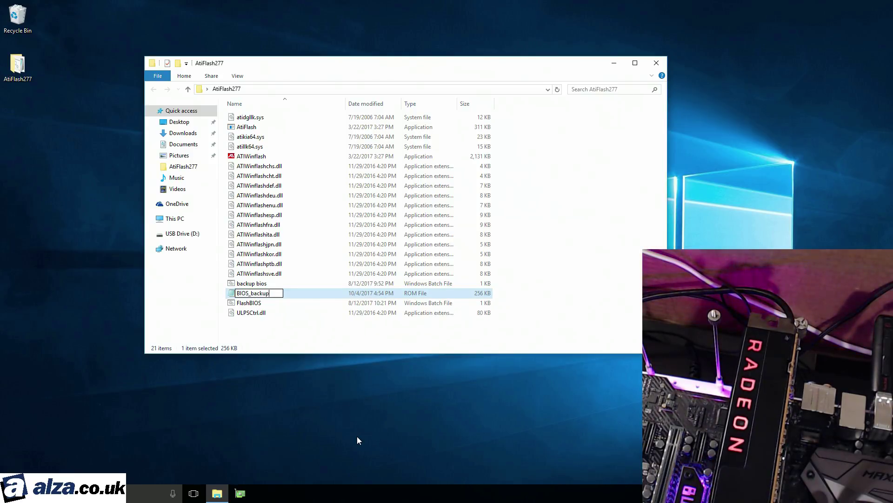
key("BackSpace")
key("BackSpace")
key("BackSpace")
key("BackSpace")
key("BackSpace")
key("BackSpace")
key("BackSpace")
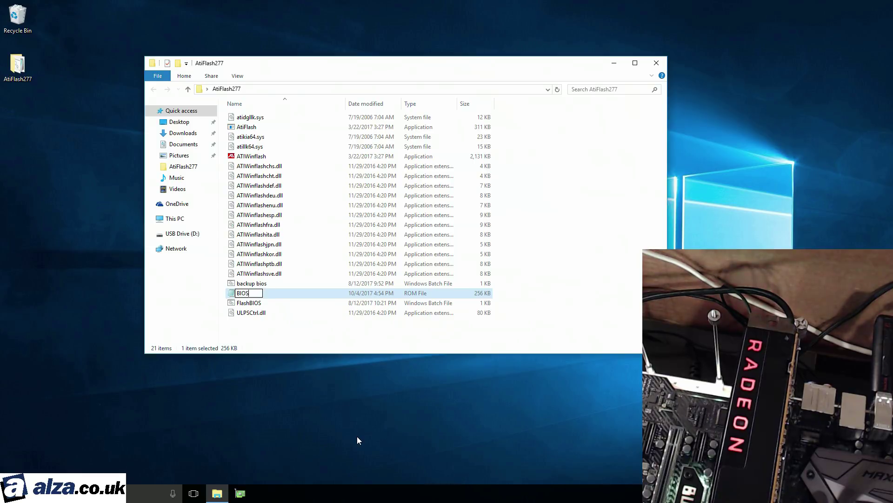
key("Return")
Run FlashBIOS, dismiss the administrator warning and close the failed console.
double_click(361, 303)
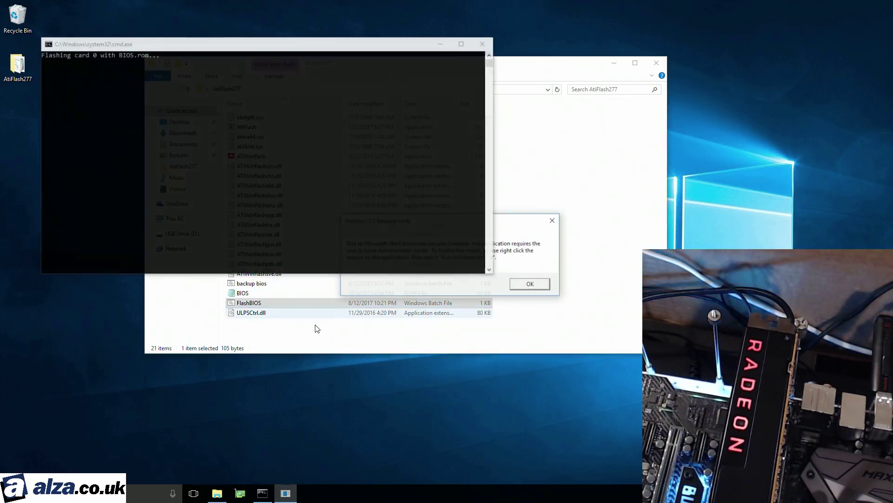
left_click(531, 284)
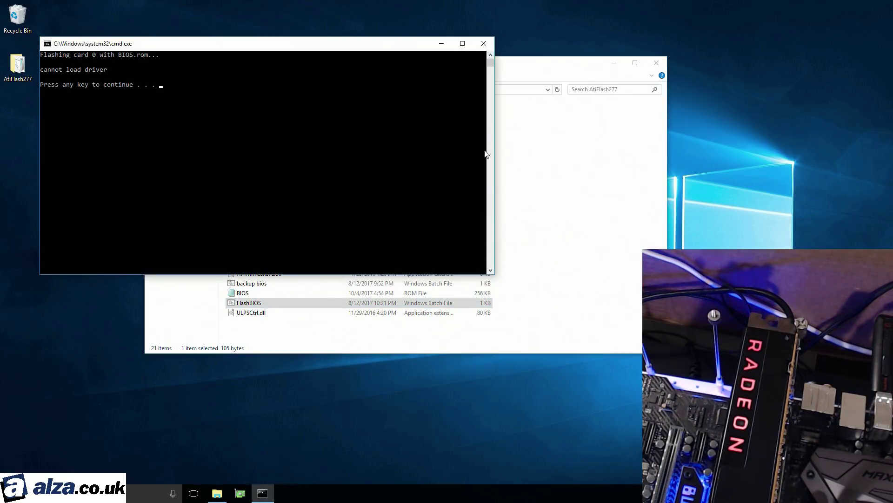
left_click(484, 44)
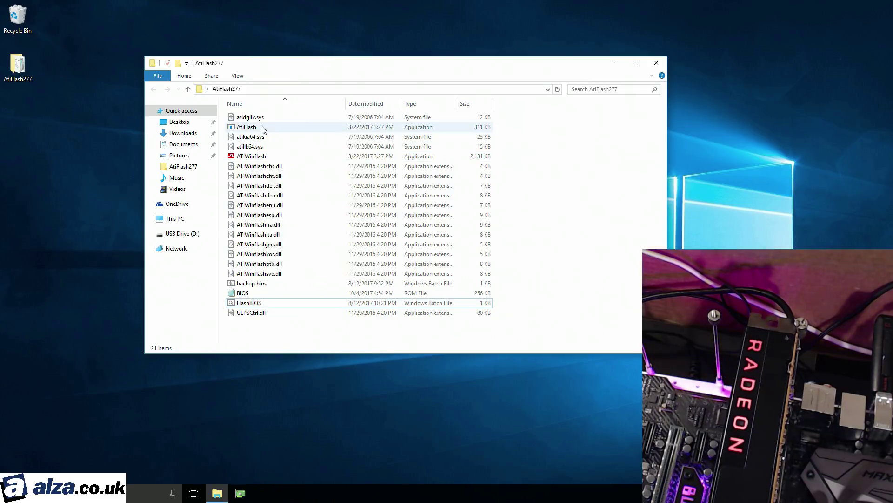
Launch AtiFlash, then rerun FlashBIOS to program BIOS 016.001.001.000.008707 onto card 0.
right_click(263, 129)
left_click(253, 126)
right_click(253, 127)
left_click(274, 145)
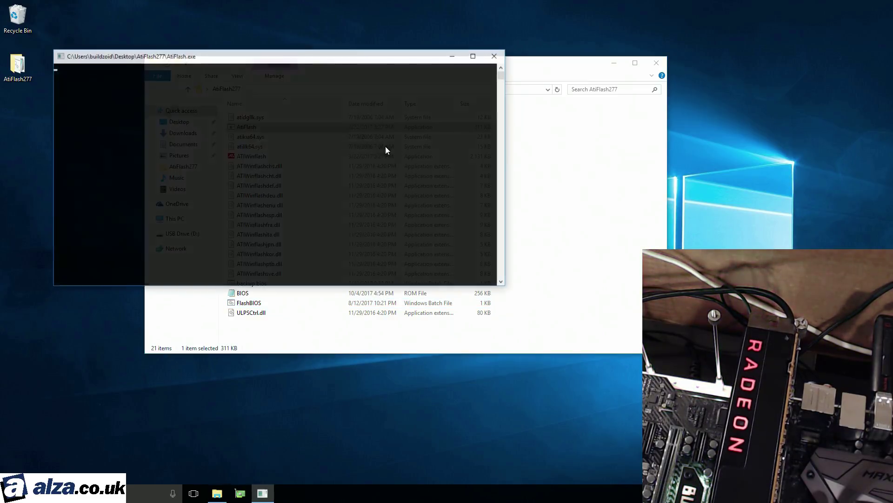
left_click(490, 55)
double_click(315, 305)
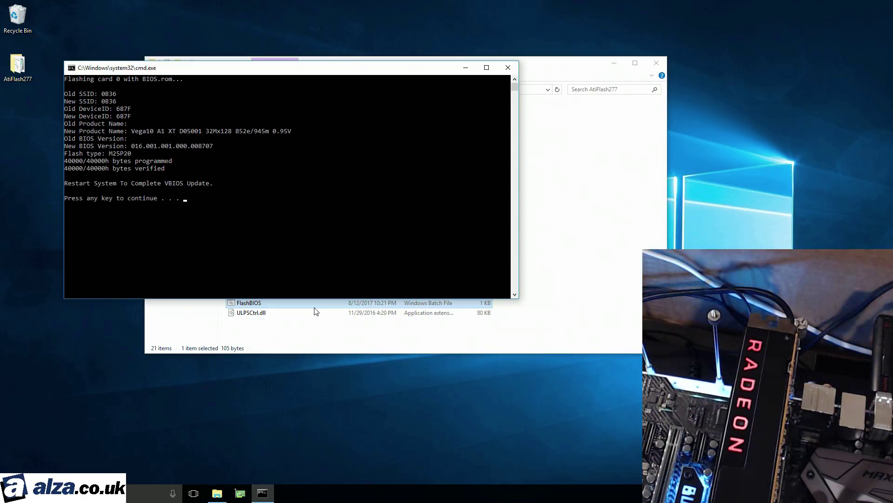
Close the console and folder, then confirm in GPU-Z the BIOS version reads 016.001.001.000.008707.
left_click(510, 68)
left_click(657, 64)
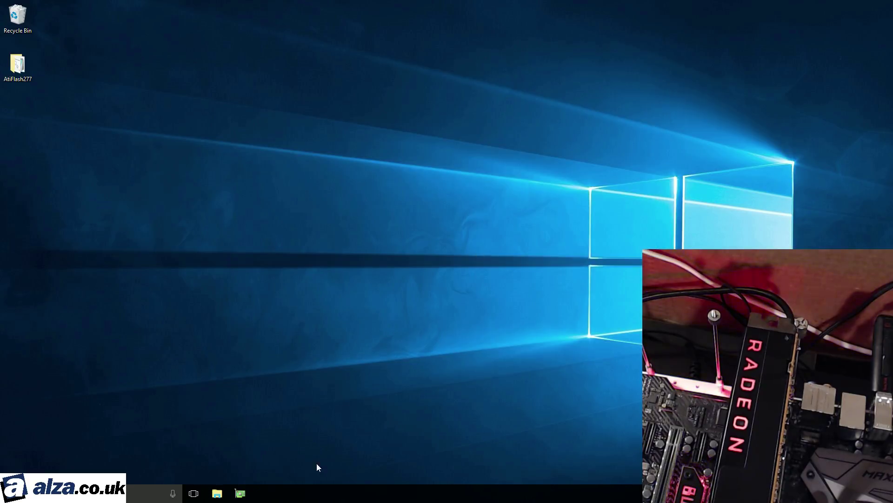
left_click(241, 492)
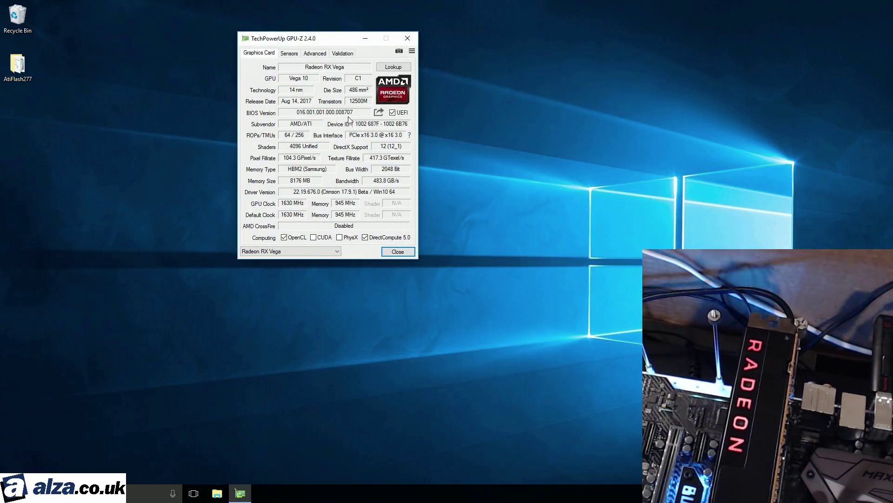
mouse_move(351, 118)
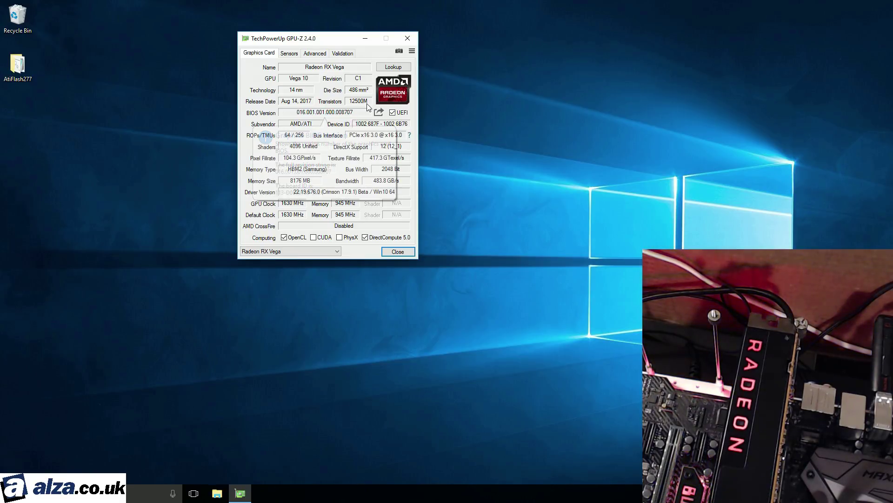
left_click(407, 39)
Restart Windows from the Start menu so the restored backup BIOS takes effect.
left_click(10, 493)
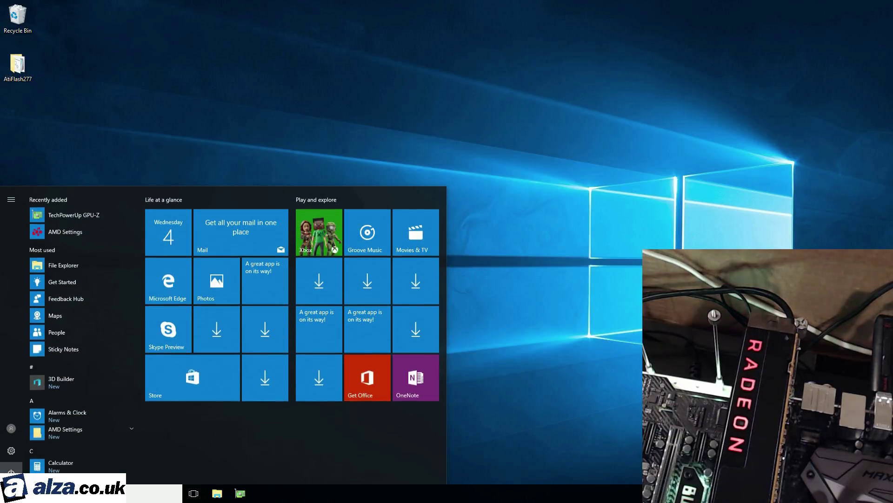
left_click(11, 472)
left_click(15, 448)
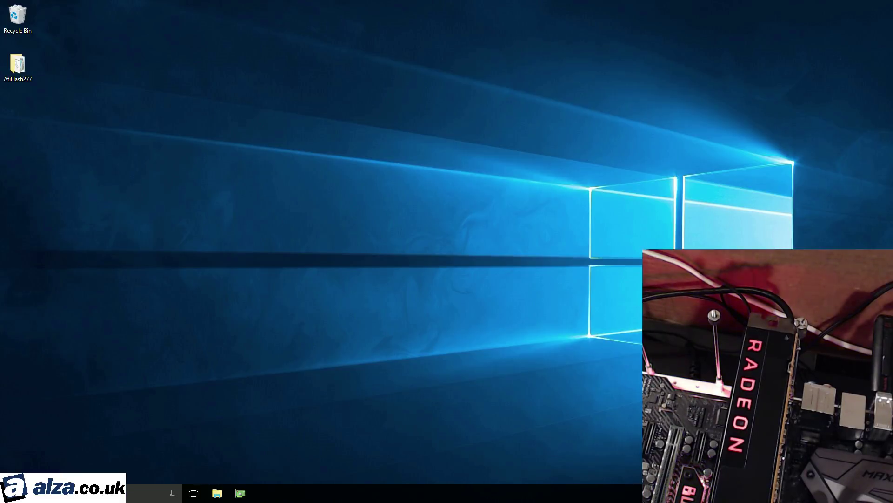
Open AMD Radeon Settings from the desktop menu to confirm the driver loads, then close it.
right_click(394, 204)
left_click(418, 207)
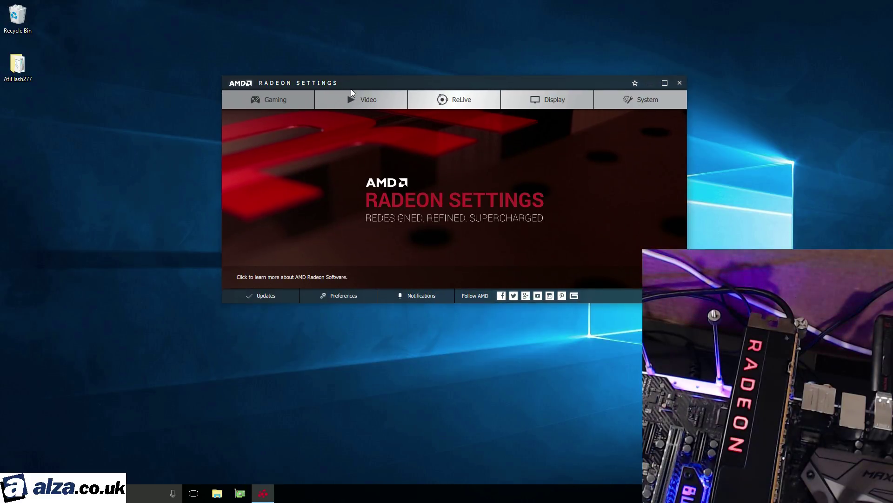
left_click(679, 83)
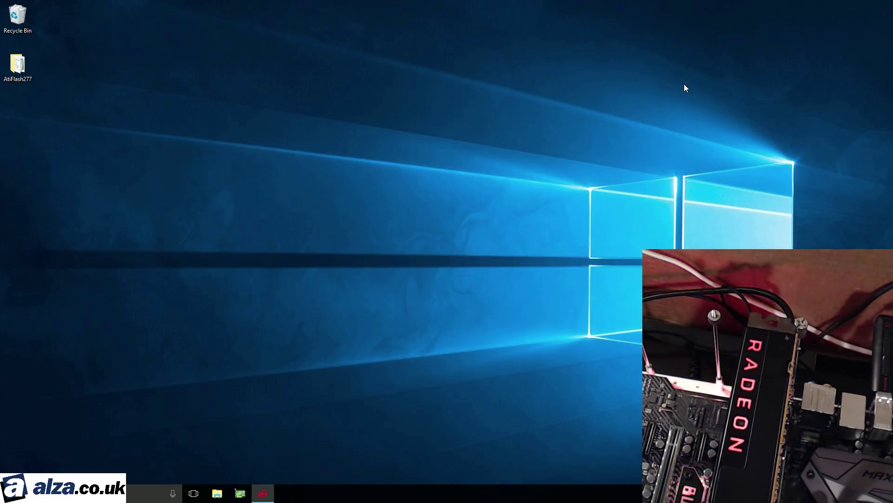
Reopen GPU-Z showing BIOS 016.001.001.000.008707 at 1630 MHz, then bring up the Start power options.
left_click(240, 493)
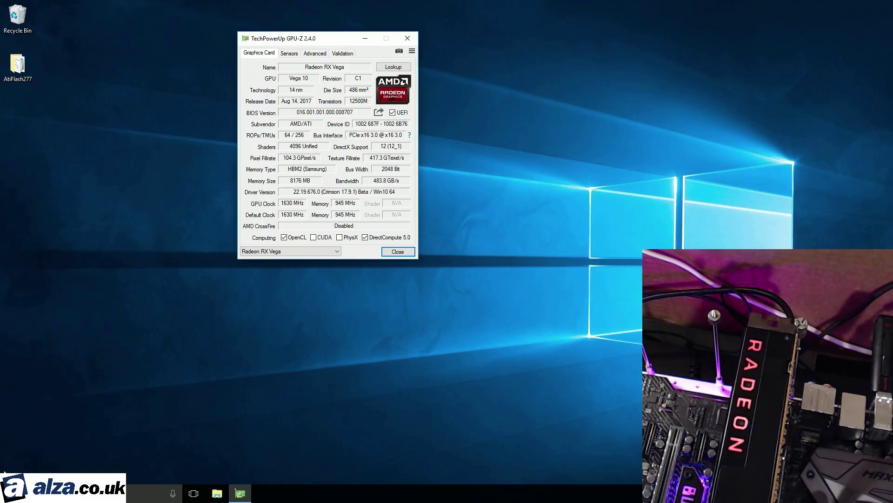
left_click(11, 492)
left_click(14, 471)
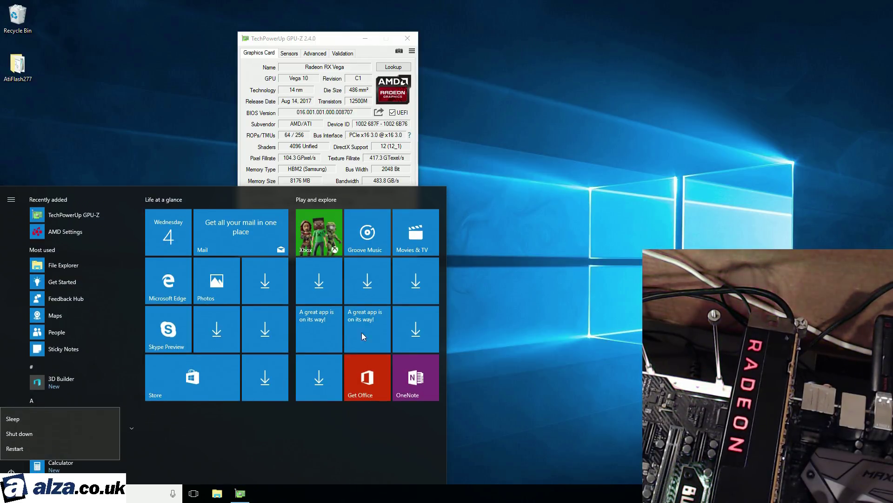